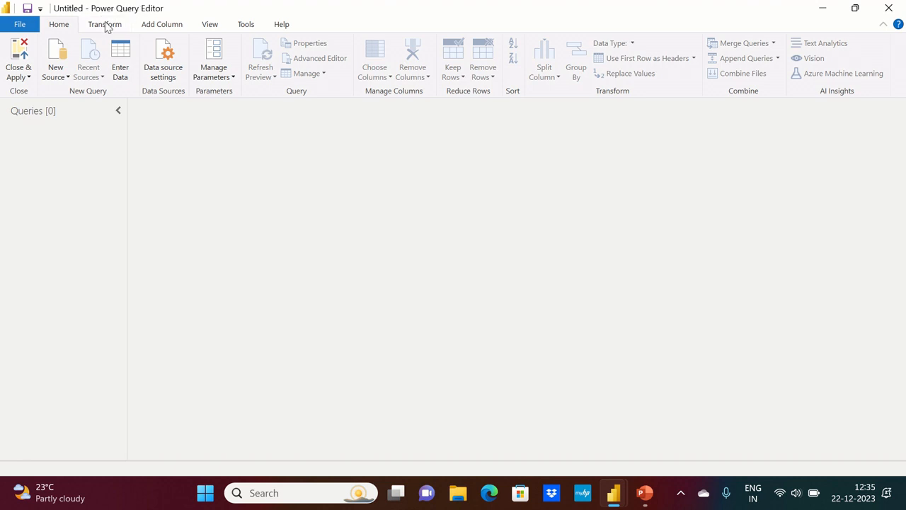
Step: Import Order.csv as a new Text/CSV source from the Power BI > Sample_Dataset folder on the personal OneDrive
{"action": "left_click", "coordinate": [106, 27]}
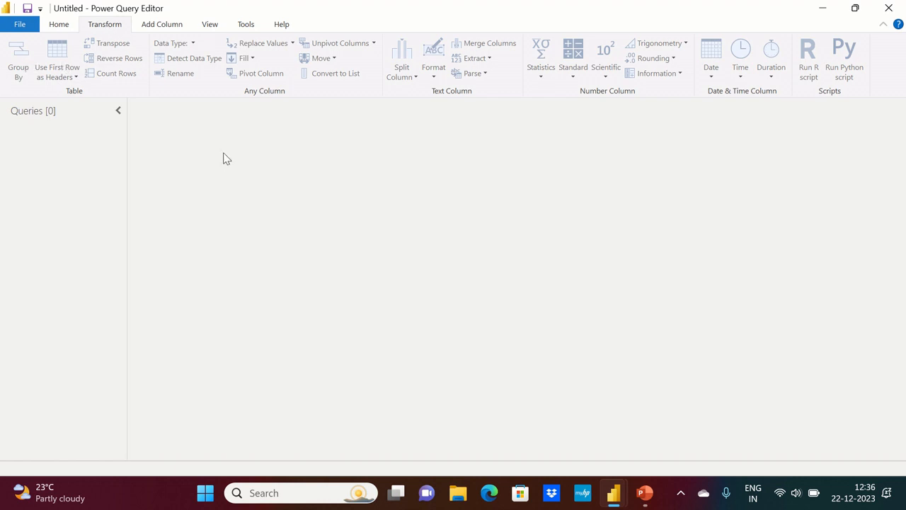
{"action": "left_click", "coordinate": [67, 28]}
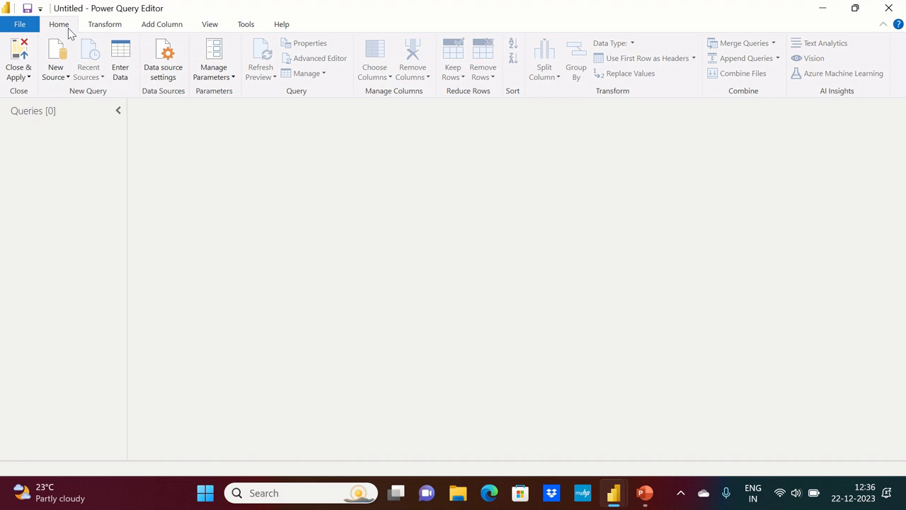
{"action": "left_click", "coordinate": [68, 76]}
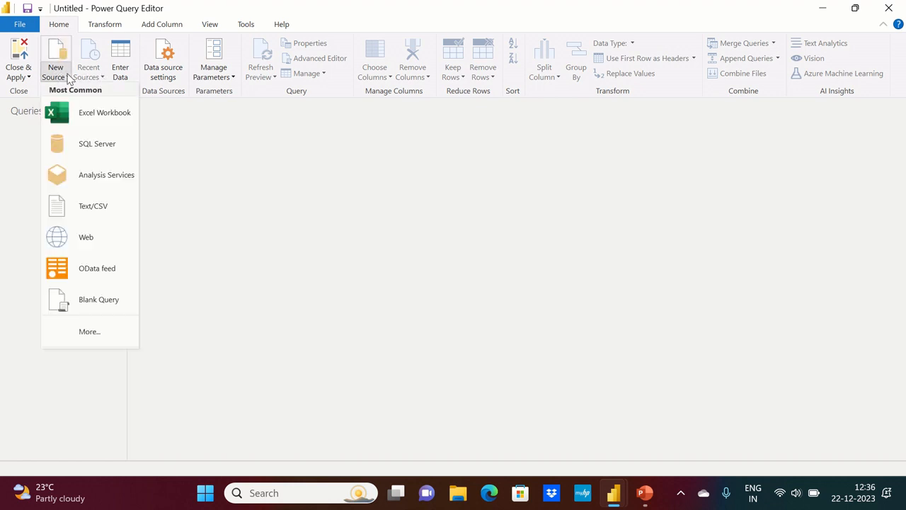
{"action": "left_click", "coordinate": [84, 209]}
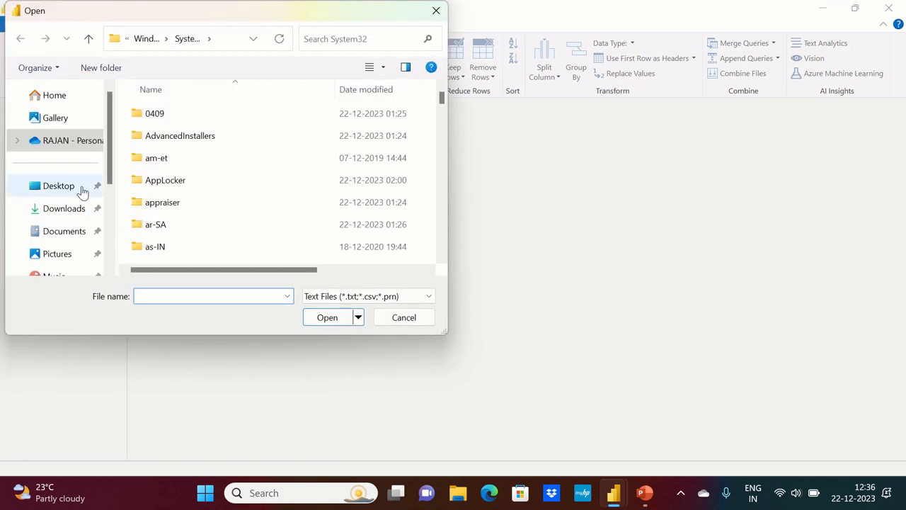
{"action": "left_click", "coordinate": [78, 141]}
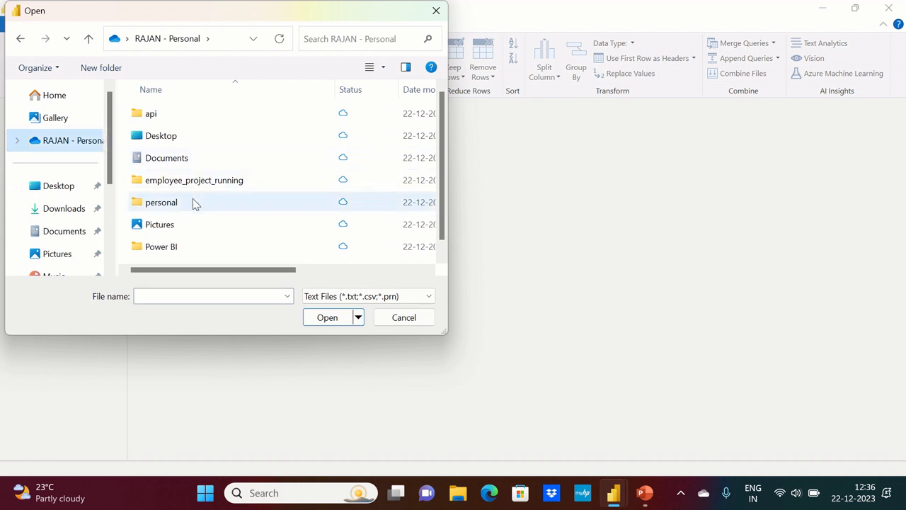
{"action": "double_click", "coordinate": [183, 243]}
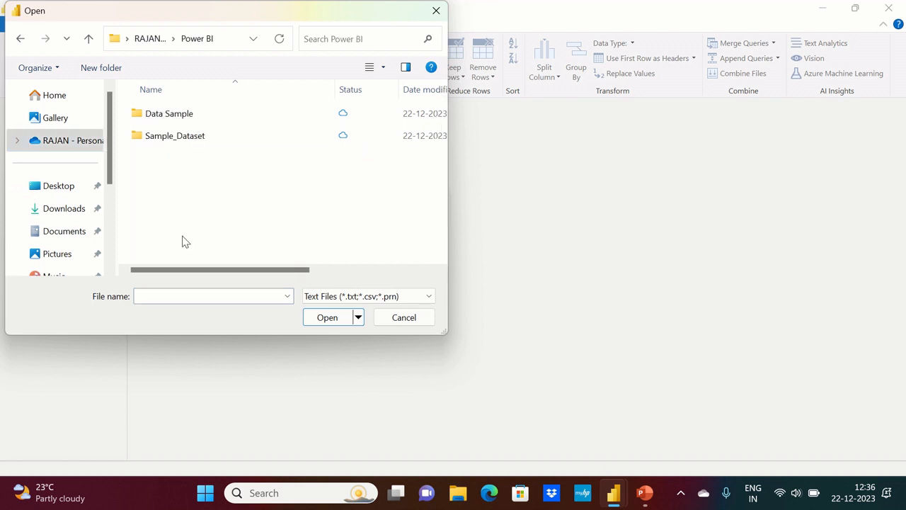
{"action": "double_click", "coordinate": [183, 136]}
{"action": "left_click", "coordinate": [187, 118]}
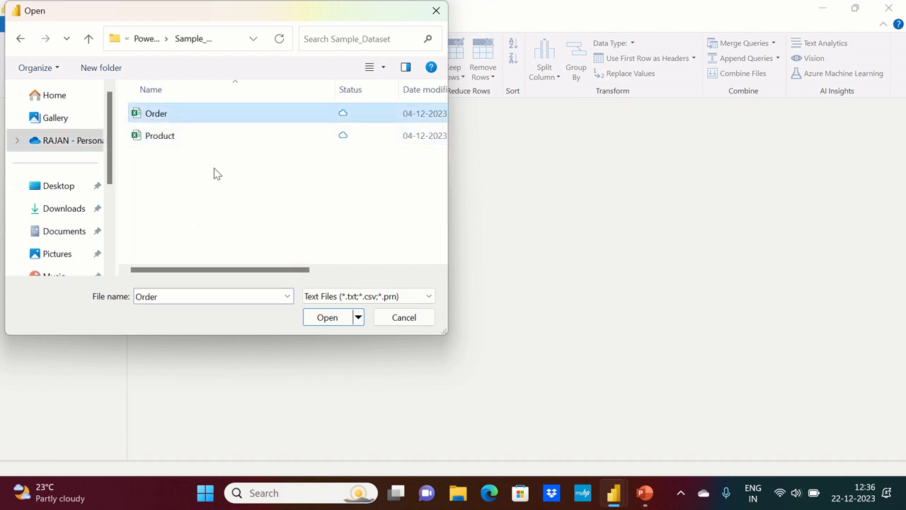
{"action": "left_click", "coordinate": [330, 319]}
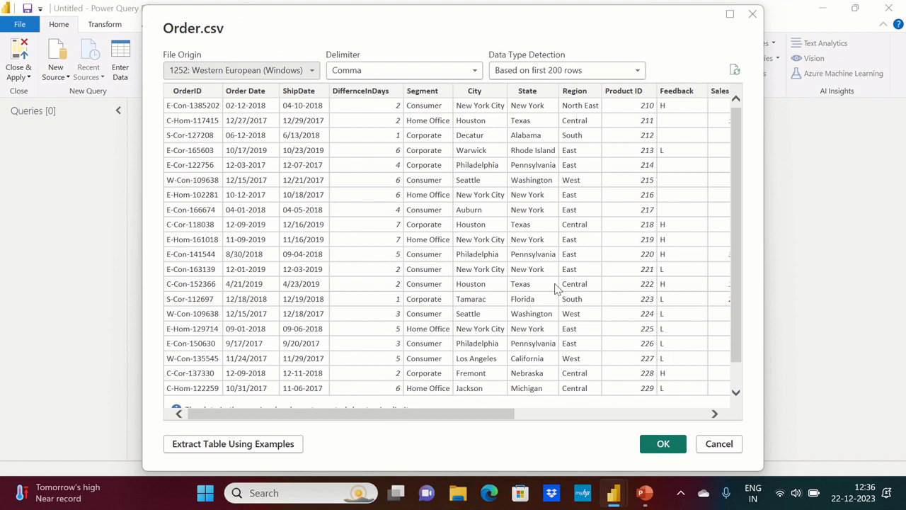
{"action": "left_click", "coordinate": [659, 442]}
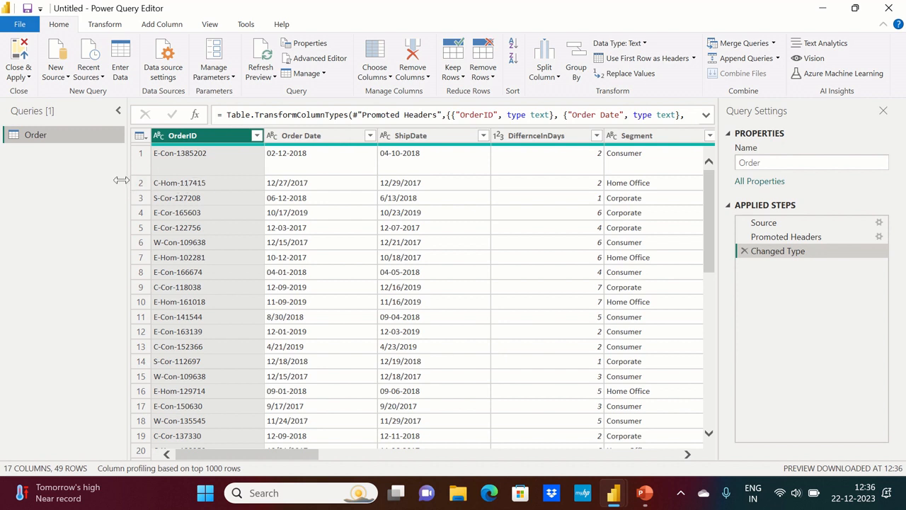
Step: Choose only the Segment and Sales columns to keep in the Order query
{"action": "left_click", "coordinate": [102, 25]}
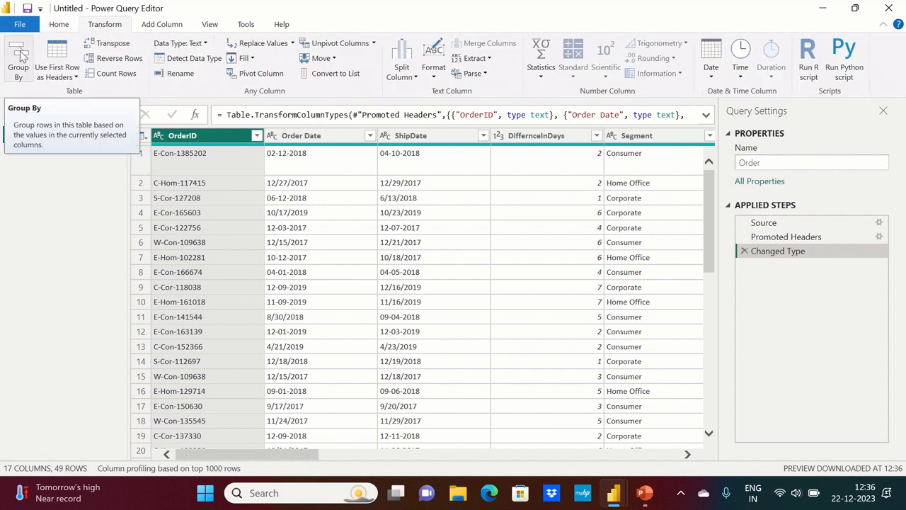
{"action": "left_click", "coordinate": [60, 25]}
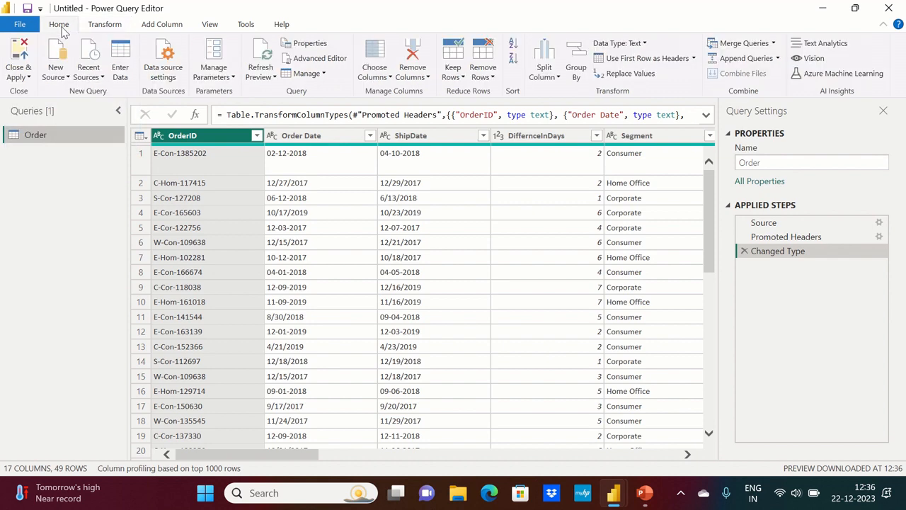
{"action": "left_click", "coordinate": [375, 57]}
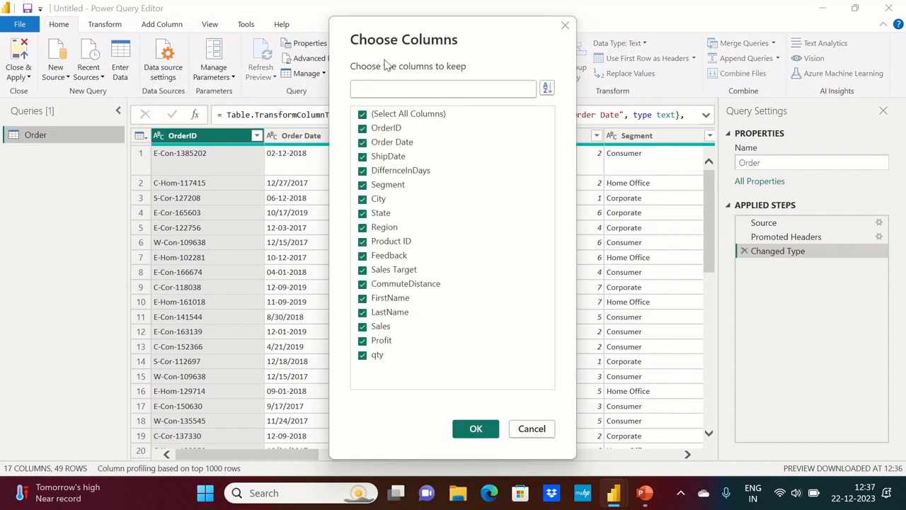
{"action": "left_click", "coordinate": [373, 114]}
{"action": "left_click", "coordinate": [364, 186]}
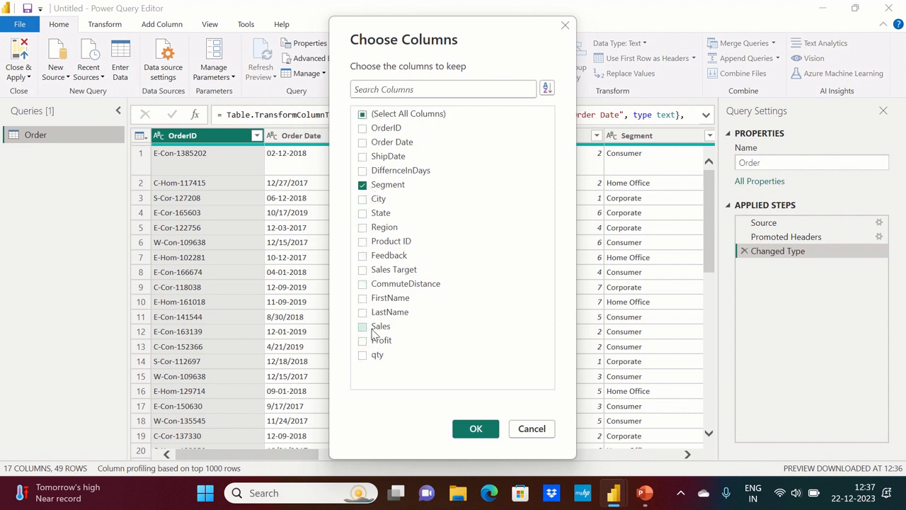
{"action": "left_click", "coordinate": [473, 430]}
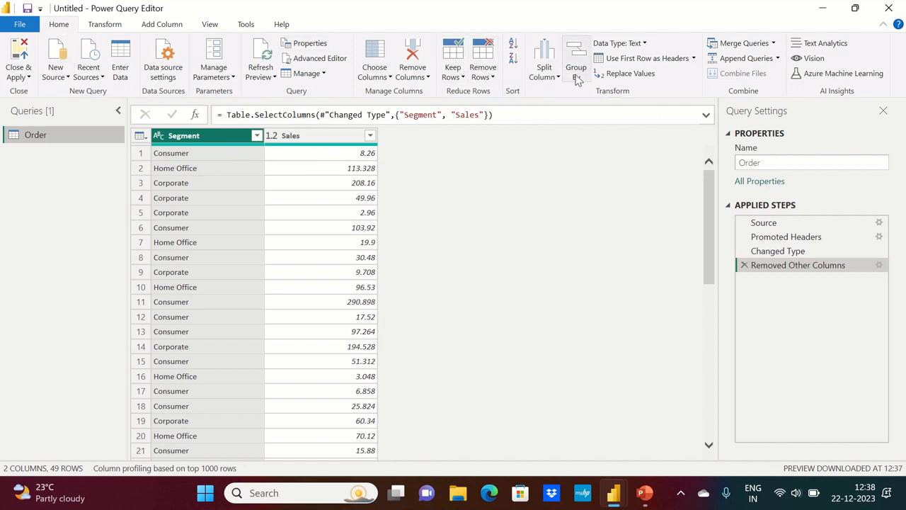
{"action": "left_click", "coordinate": [99, 25]}
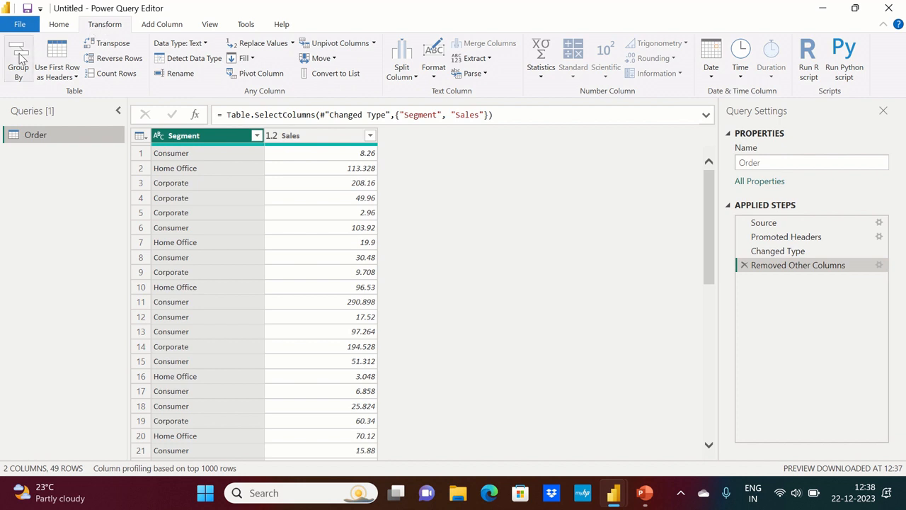
{"action": "left_click", "coordinate": [59, 25]}
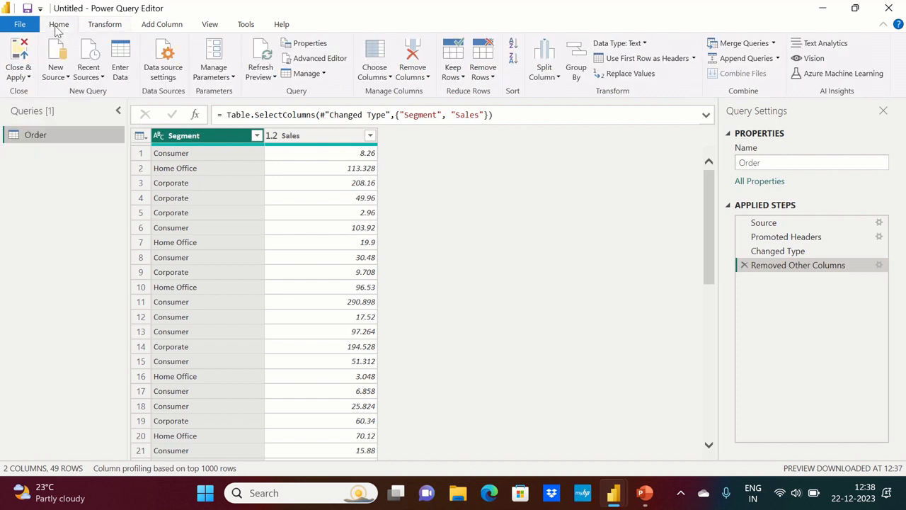
{"action": "left_click", "coordinate": [110, 31]}
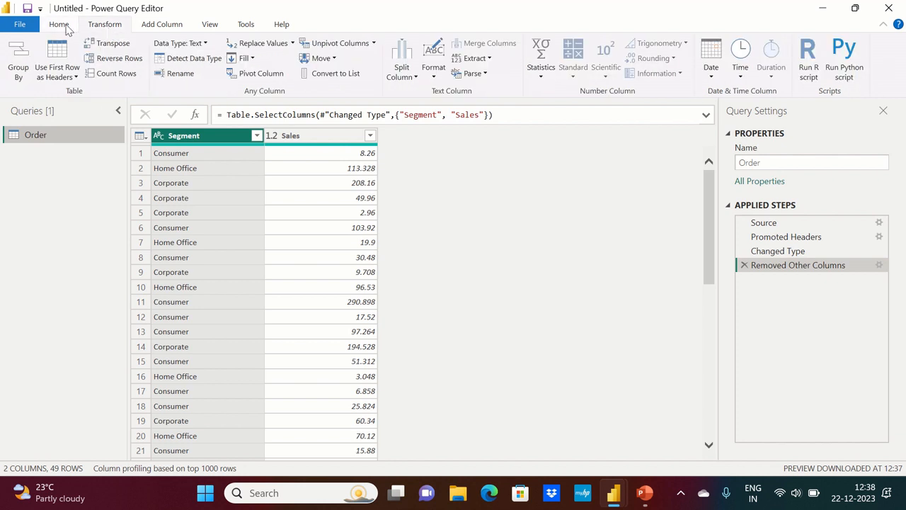
{"action": "left_click", "coordinate": [65, 27]}
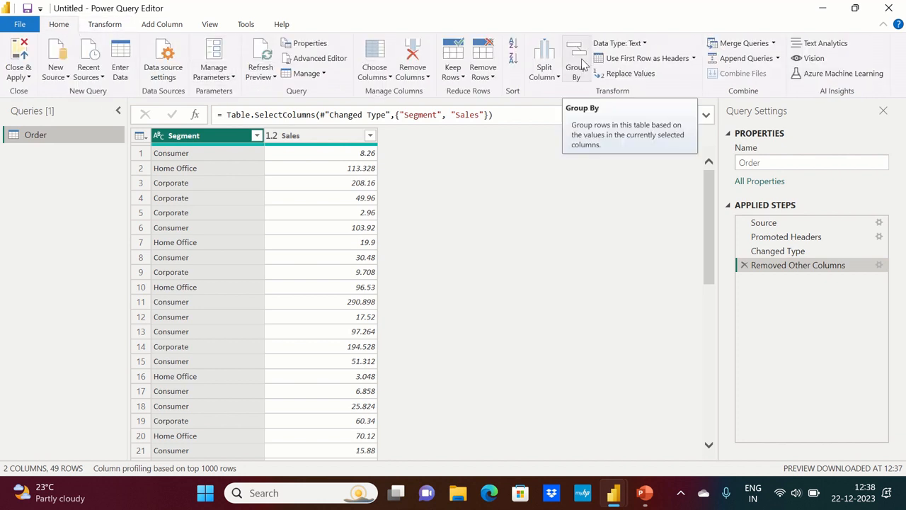
{"action": "left_click", "coordinate": [112, 27]}
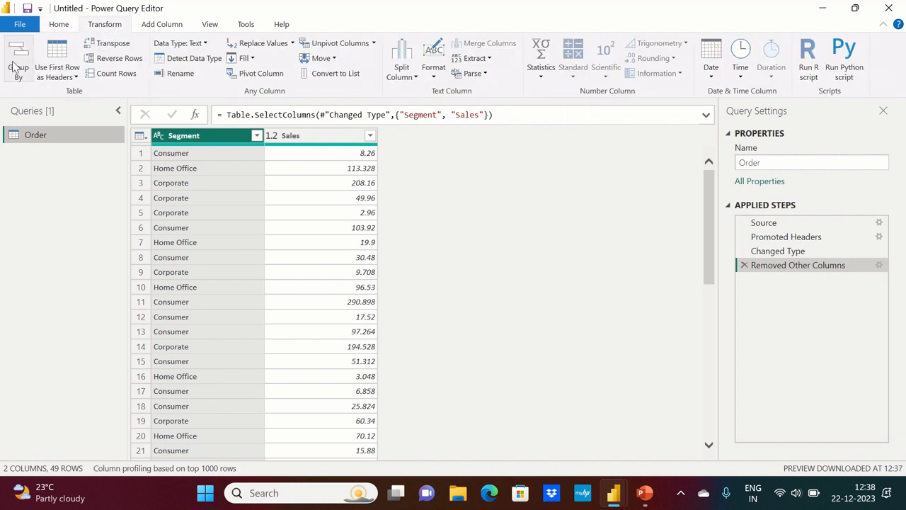
{"action": "left_click", "coordinate": [64, 27]}
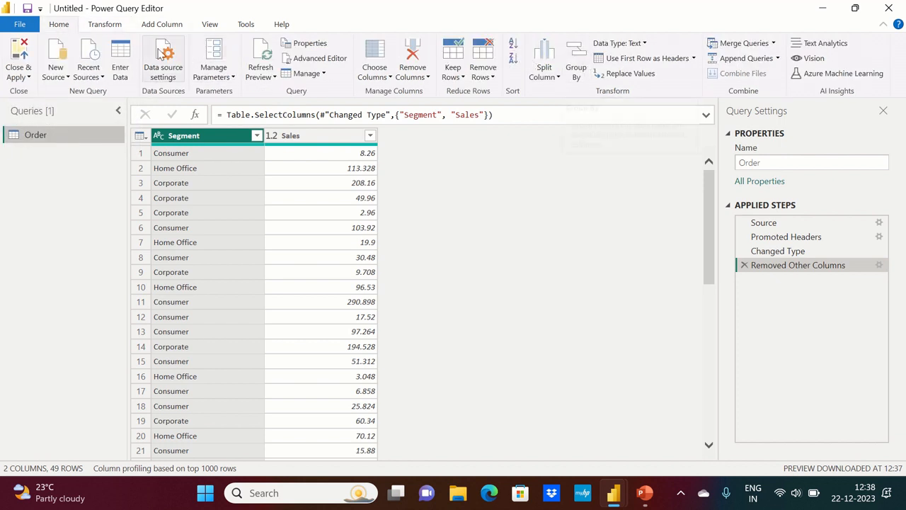
Step: Start a basic Group By on the Segment column and name the new column Total_Sales
{"action": "left_click", "coordinate": [103, 27]}
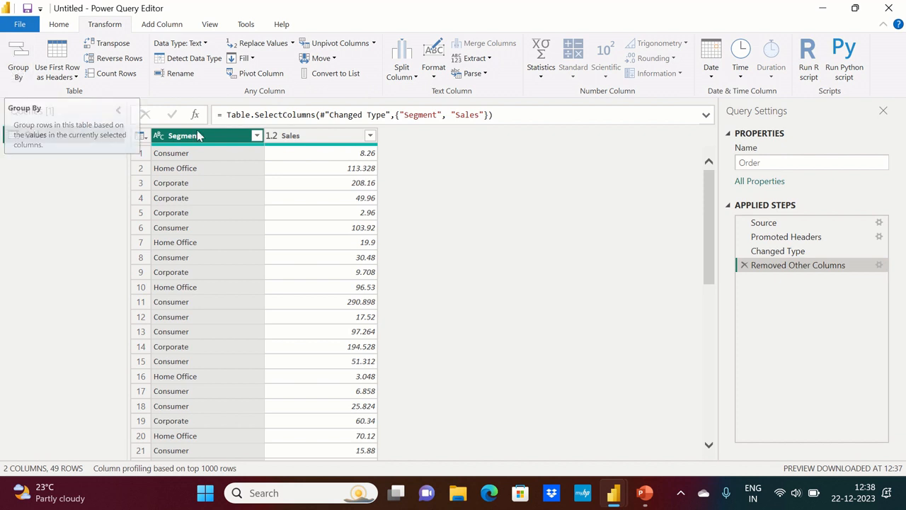
{"action": "left_click", "coordinate": [18, 64]}
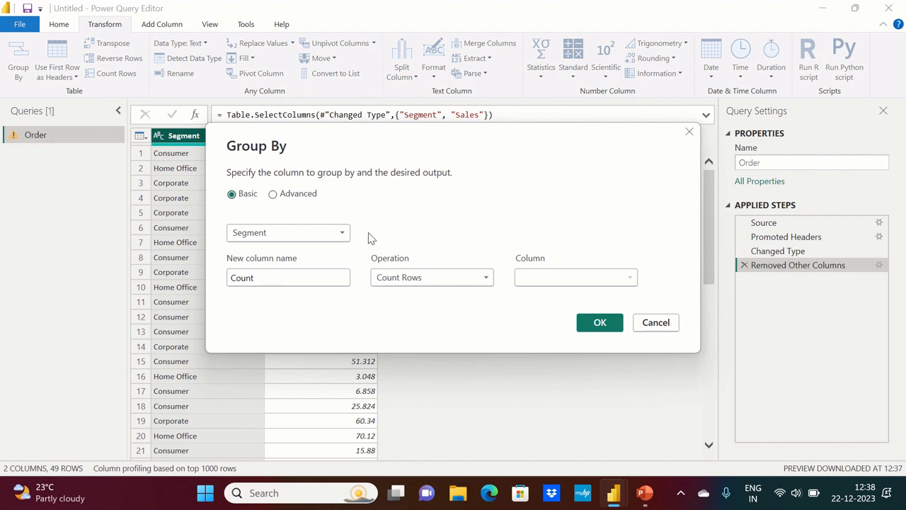
{"action": "left_click_drag", "start_coordinate": [343, 145], "coordinate": [545, 86]}
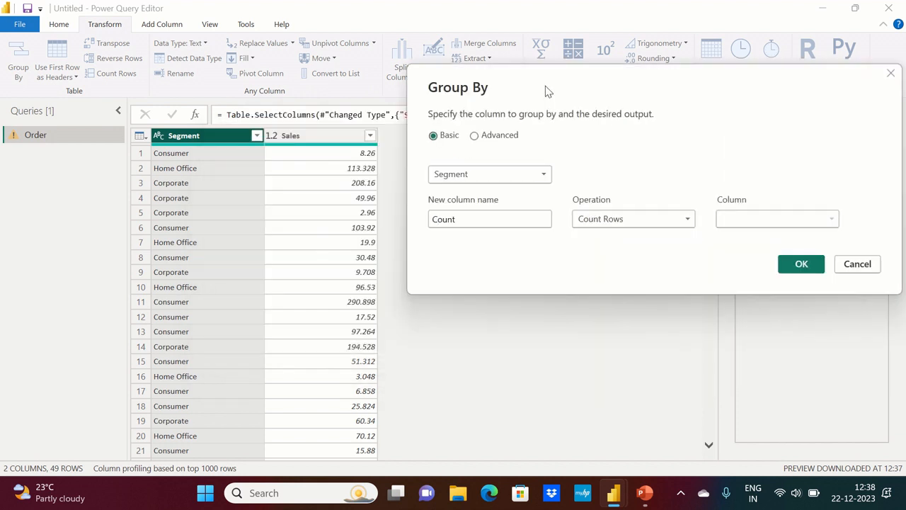
{"action": "double_click", "coordinate": [491, 219]}
{"action": "type", "text": "total_Sal"}
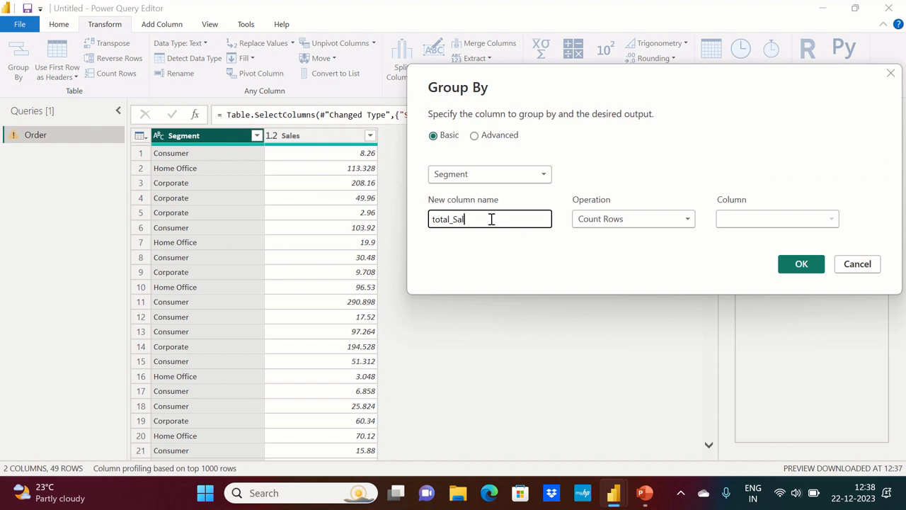
{"action": "type", "text": "es"}
{"action": "left_click_drag", "start_coordinate": [677, 73], "coordinate": [617, 113]}
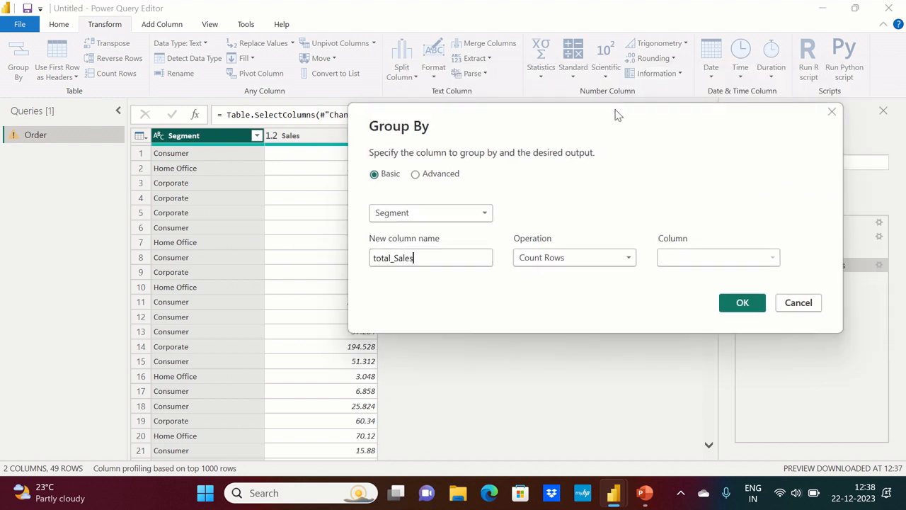
{"action": "left_click", "coordinate": [377, 258]}
{"action": "key", "text": "BackSpace"}
{"action": "type", "text": "T"}
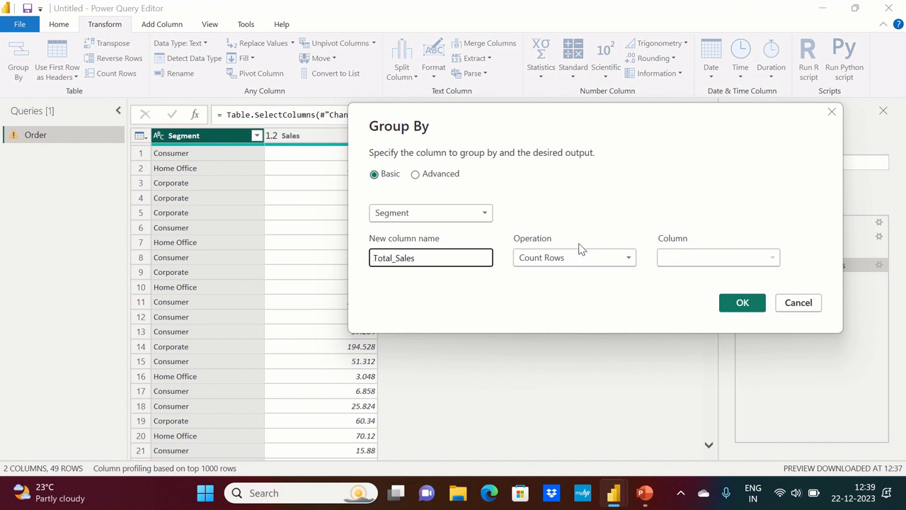
Step: Set the grouping operation to Sum over the Sales column and apply the grouping
{"action": "left_click_drag", "start_coordinate": [577, 126], "coordinate": [622, 125]}
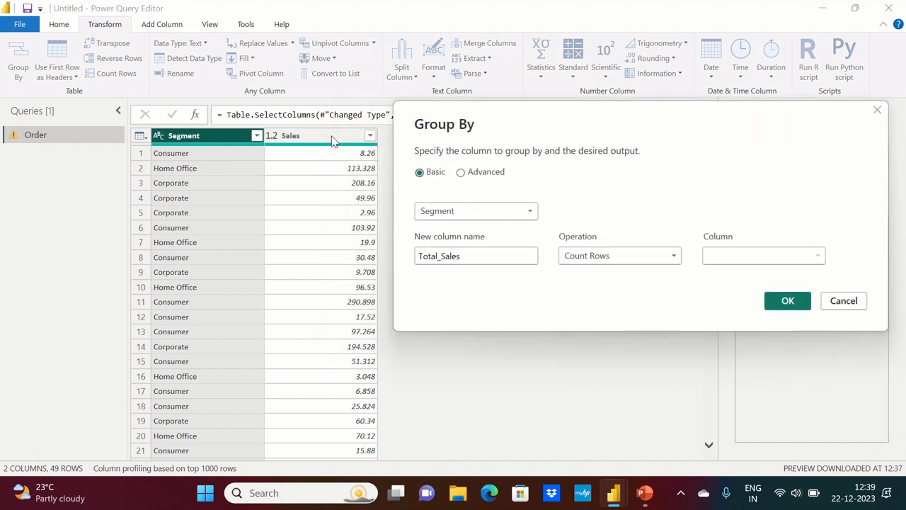
{"action": "left_click", "coordinate": [642, 259]}
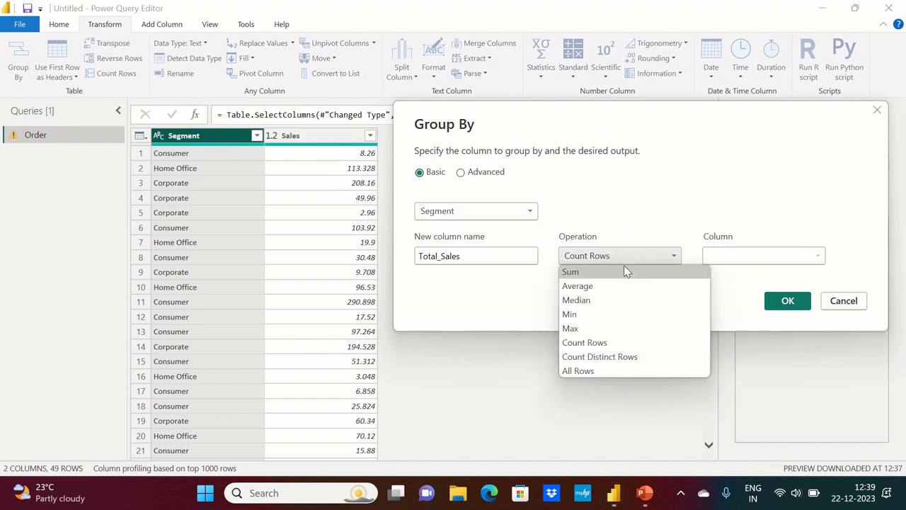
{"action": "left_click", "coordinate": [620, 273]}
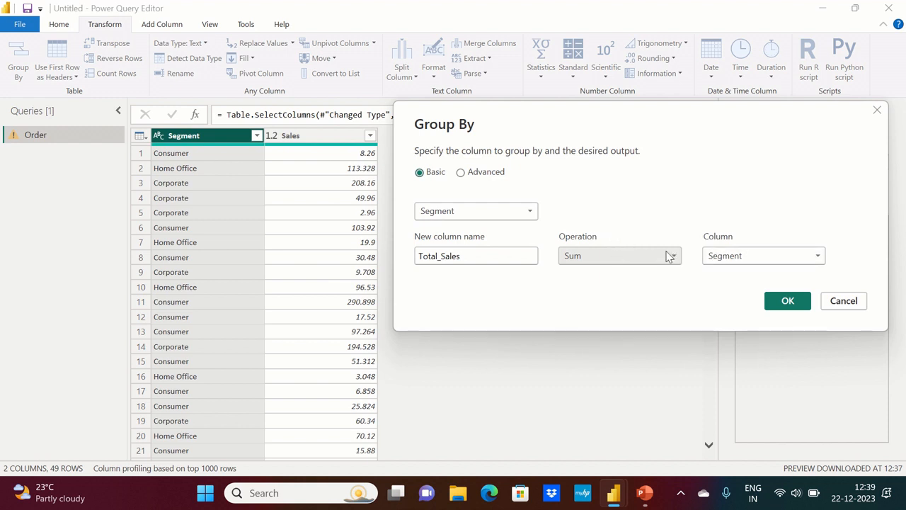
{"action": "left_click", "coordinate": [744, 256]}
{"action": "left_click", "coordinate": [736, 287]}
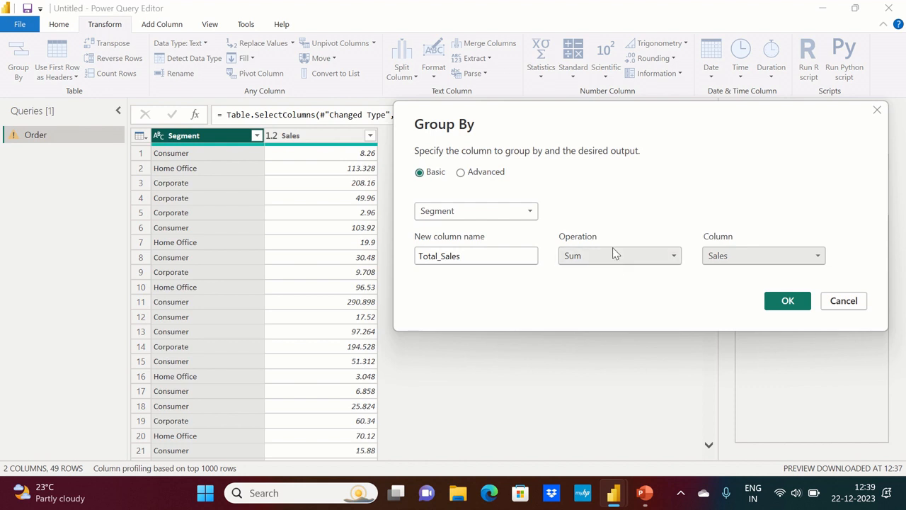
{"action": "left_click", "coordinate": [787, 300]}
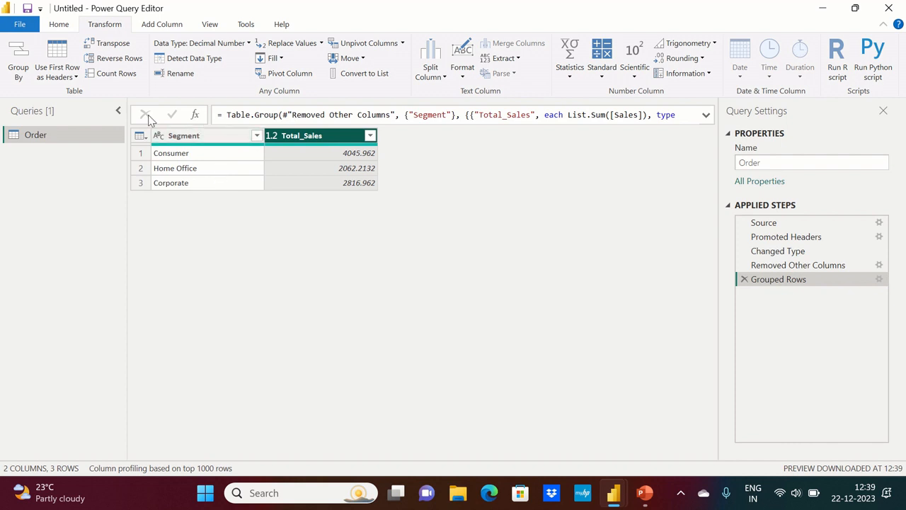
Step: Import Product.csv from the Sample_Dataset folder as a new Text/CSV source, keeping the Comma delimiter
{"action": "left_click", "coordinate": [59, 25]}
{"action": "left_click", "coordinate": [63, 76]}
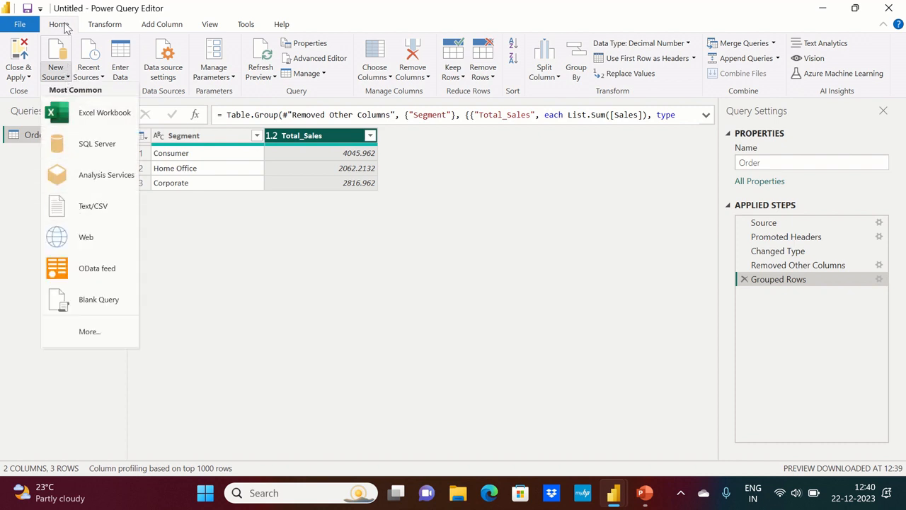
{"action": "left_click", "coordinate": [82, 211]}
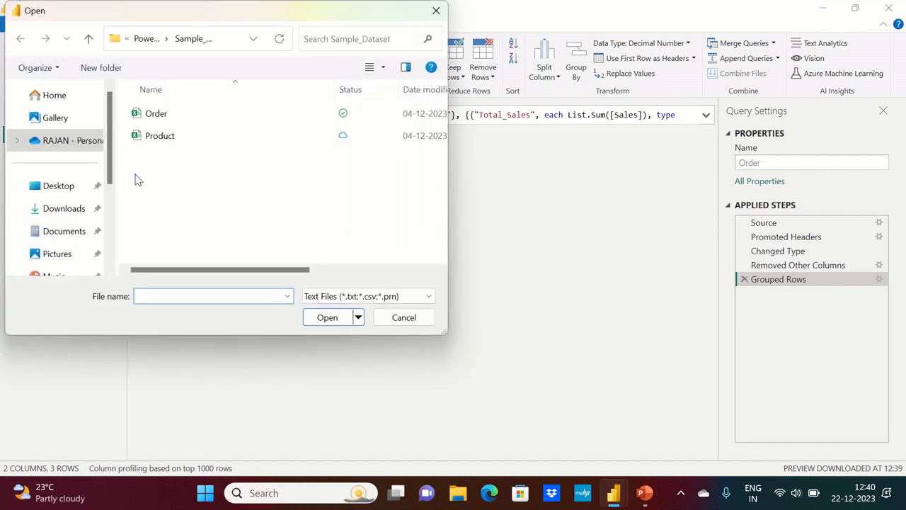
{"action": "left_click", "coordinate": [178, 137]}
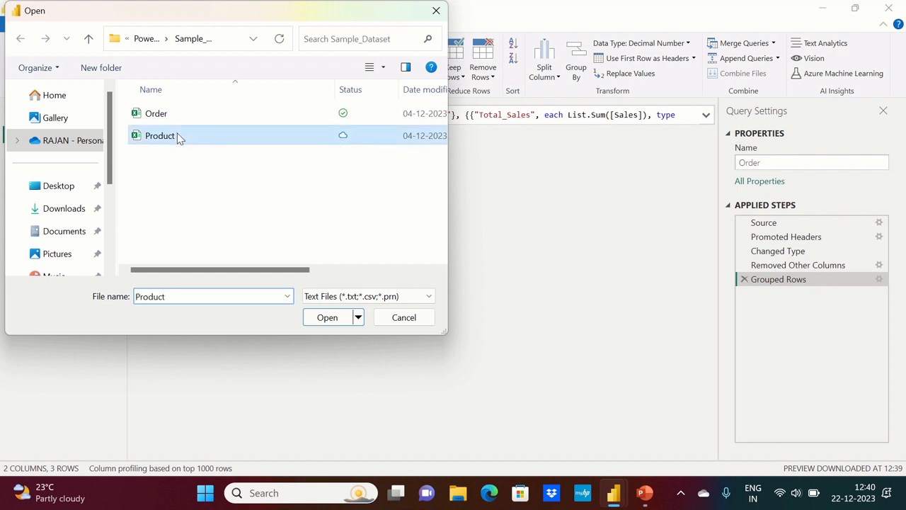
{"action": "left_click", "coordinate": [327, 318]}
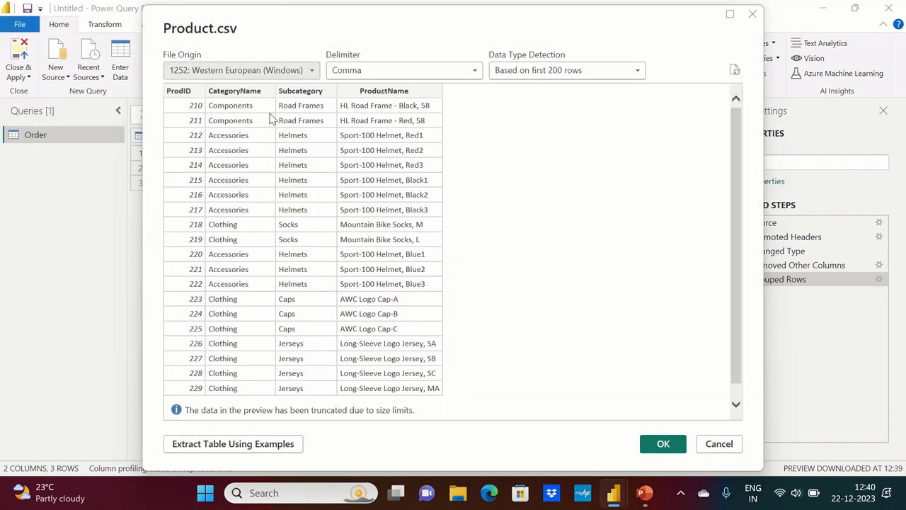
{"action": "left_click", "coordinate": [662, 446]}
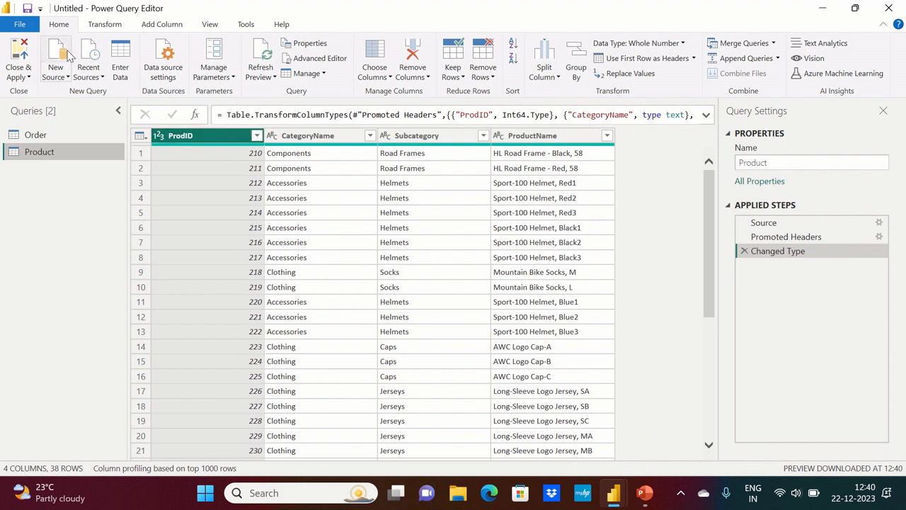
Step: Demote the Product query's column headers into the first row of the table
{"action": "left_click", "coordinate": [103, 25]}
{"action": "left_click", "coordinate": [76, 76]}
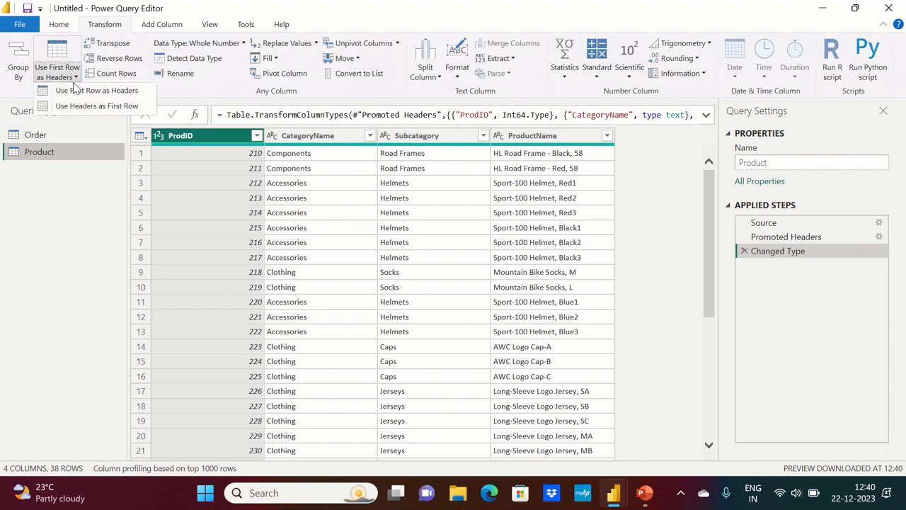
{"action": "left_click", "coordinate": [71, 90]}
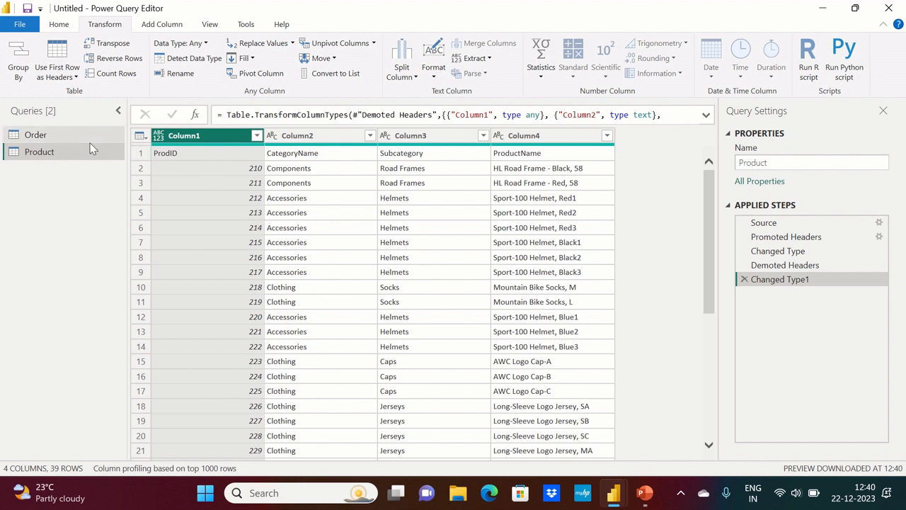
Step: Promote the first row of the Product table to column headers
{"action": "mouse_move", "coordinate": [198, 145]}
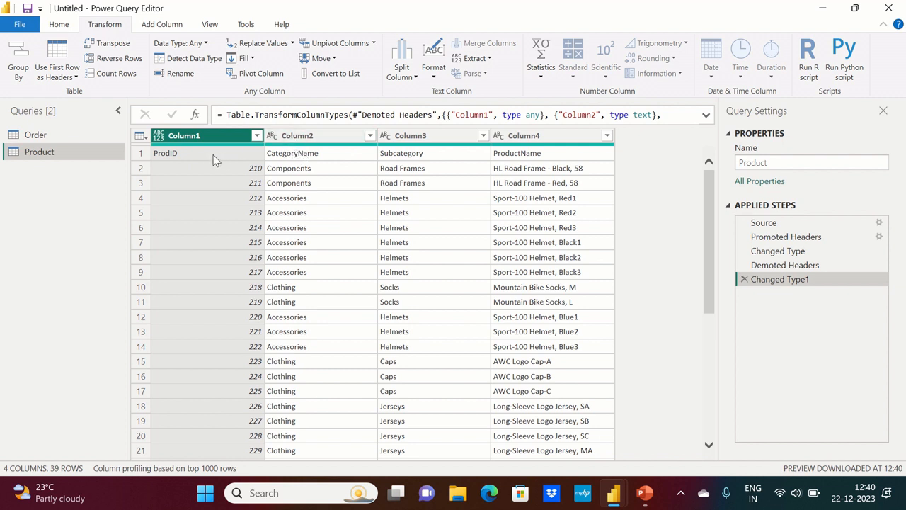
{"action": "left_click", "coordinate": [76, 78]}
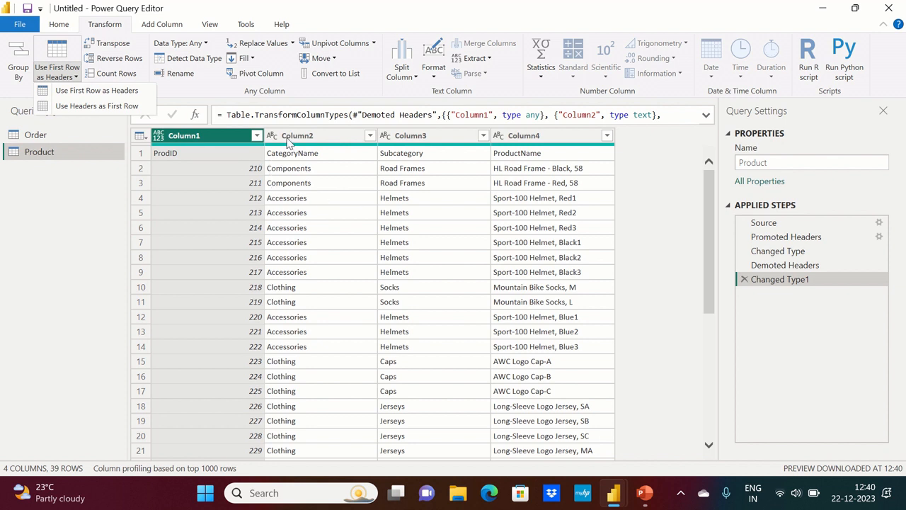
{"action": "left_click", "coordinate": [113, 94]}
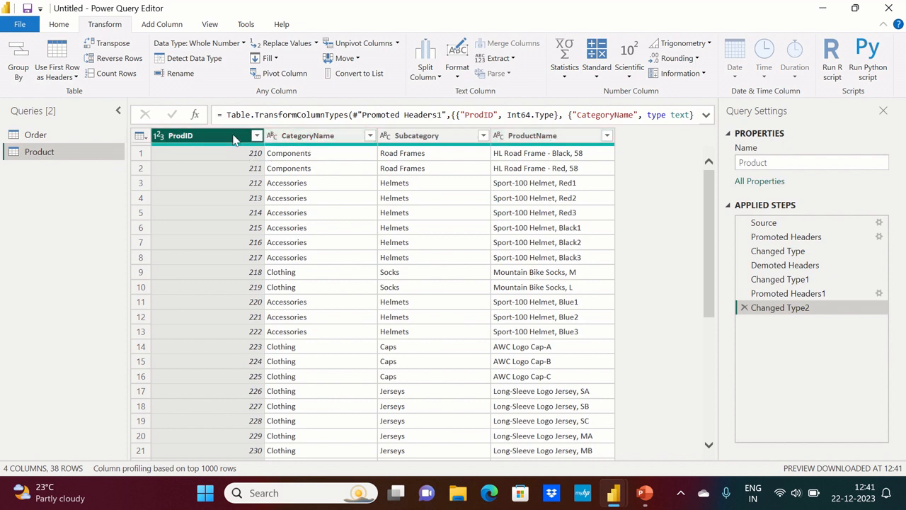
Step: Repeat the header demotion in the Product query and promote the first row to headers once more
{"action": "left_click", "coordinate": [75, 77]}
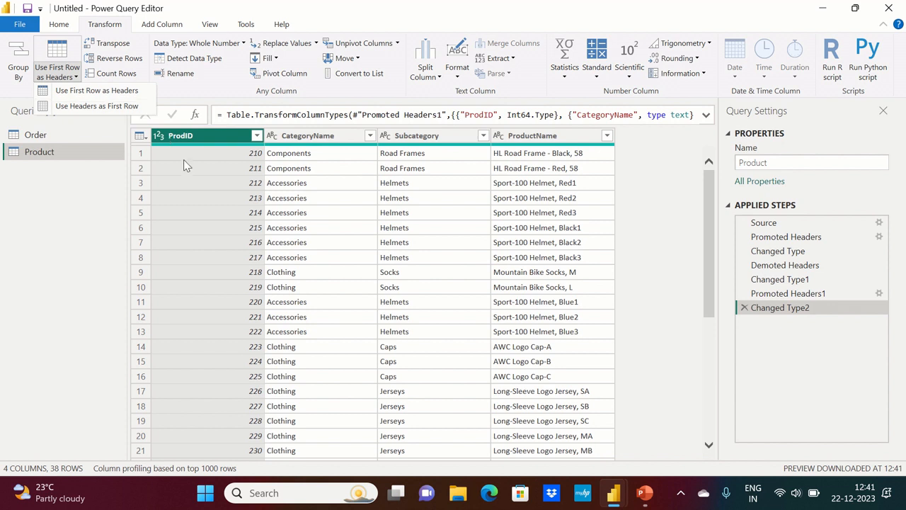
{"action": "left_click", "coordinate": [122, 108]}
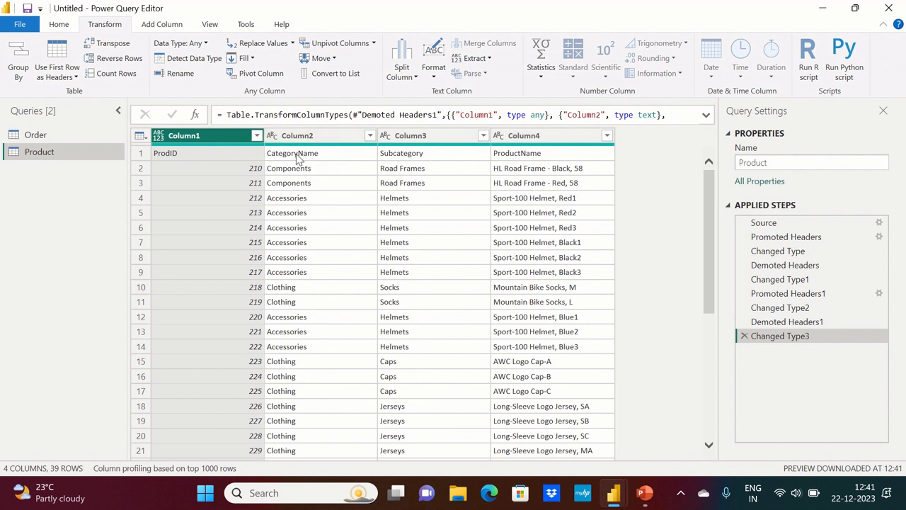
{"action": "left_click", "coordinate": [76, 77]}
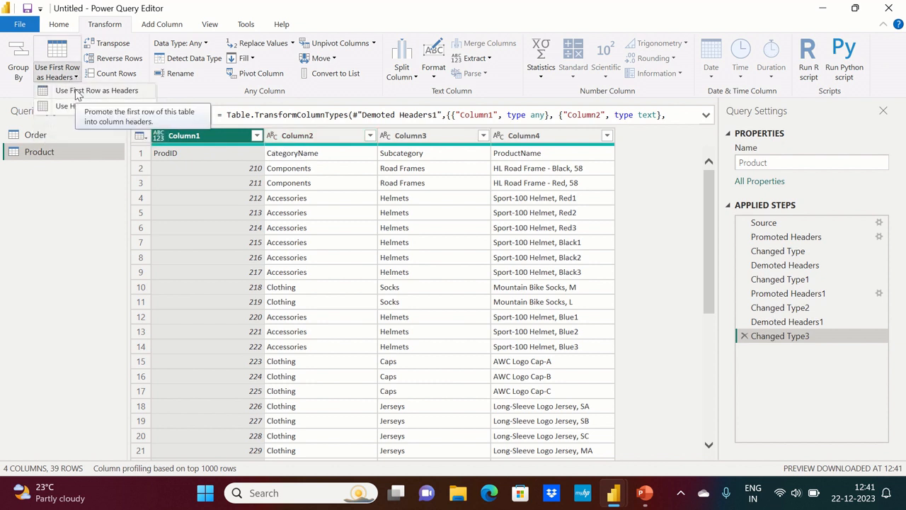
{"action": "left_click", "coordinate": [79, 90]}
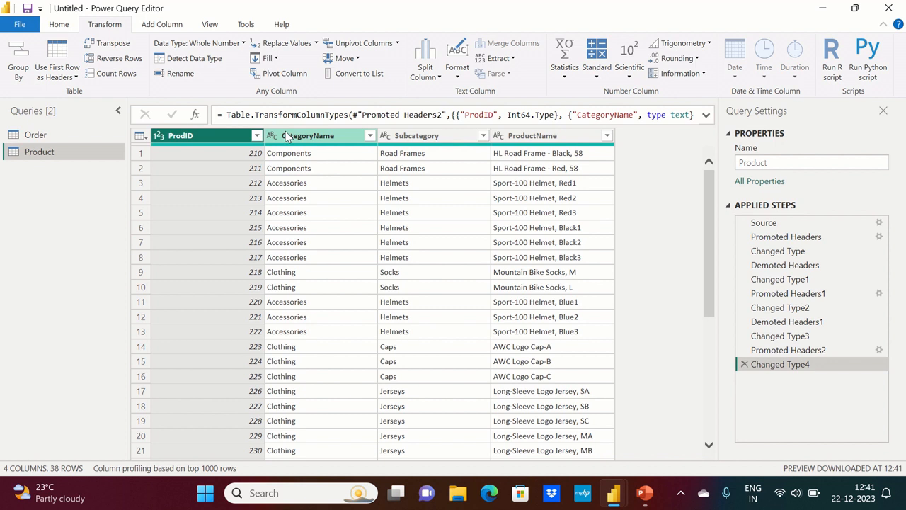
Step: Choose only the ProdID and CategoryName columns to keep in the Product query
{"action": "left_click", "coordinate": [59, 24]}
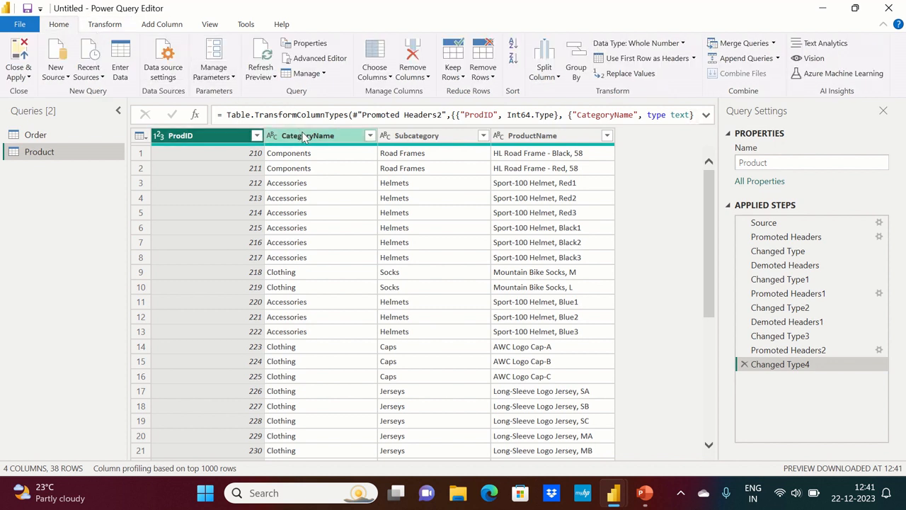
{"action": "left_click", "coordinate": [369, 66]}
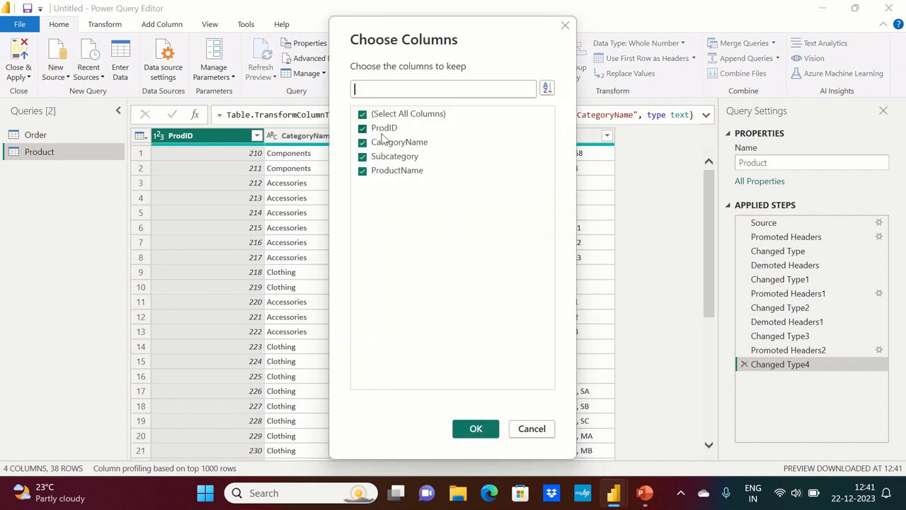
{"action": "left_click", "coordinate": [383, 142]}
{"action": "left_click", "coordinate": [383, 157]}
{"action": "left_click", "coordinate": [383, 171]}
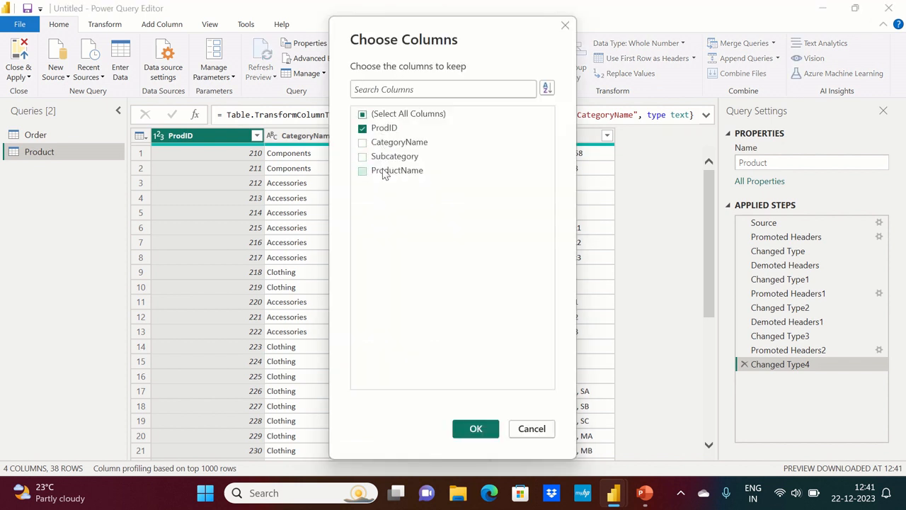
{"action": "left_click", "coordinate": [383, 142]}
{"action": "left_click", "coordinate": [476, 430]}
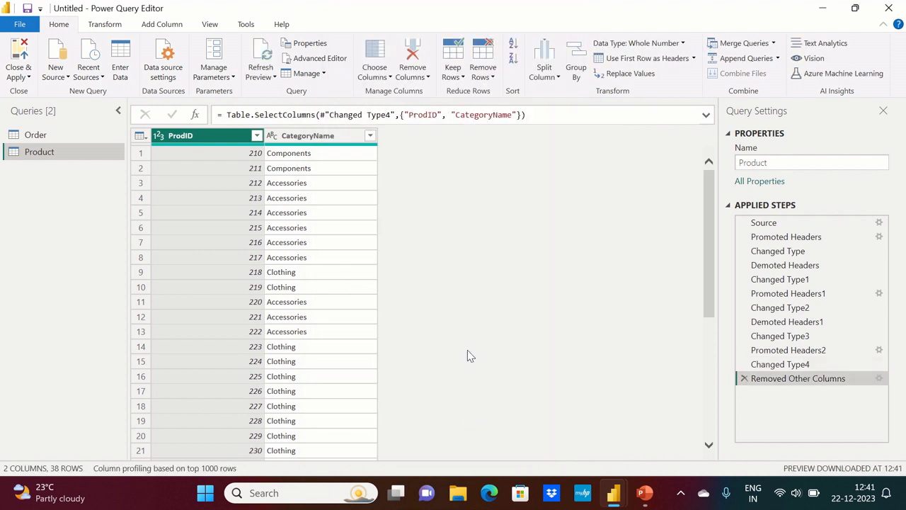
Step: Transpose the Product table so its rows become columns, and look across the transposed columns
{"action": "left_click", "coordinate": [105, 24]}
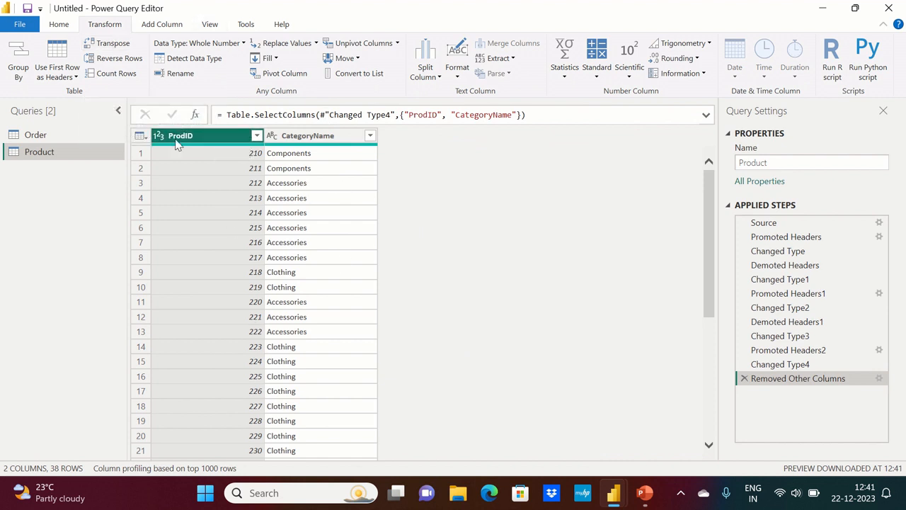
{"action": "left_click", "coordinate": [100, 46]}
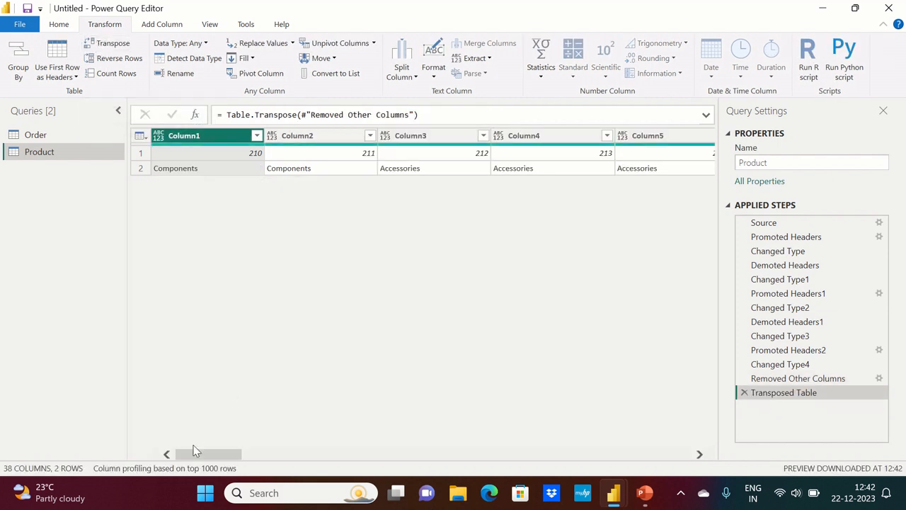
{"action": "left_click_drag", "start_coordinate": [193, 452], "coordinate": [197, 455]}
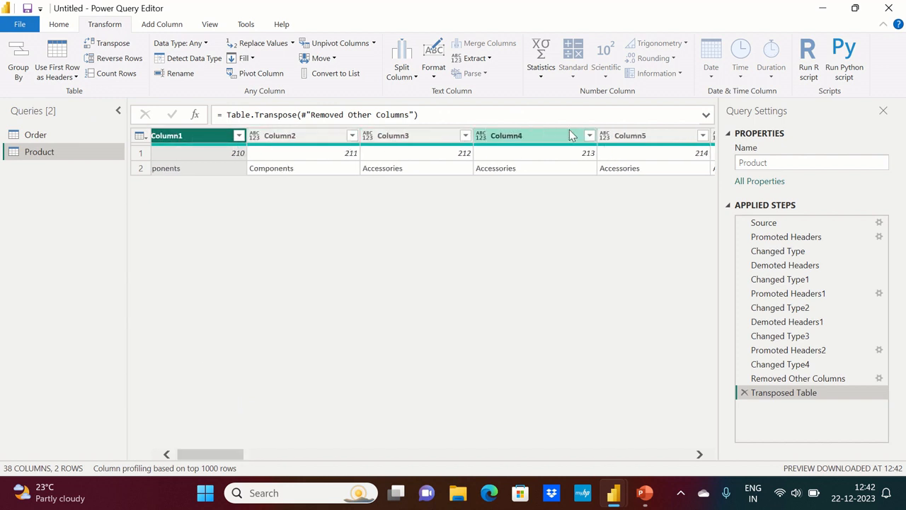
{"action": "left_click_drag", "start_coordinate": [199, 455], "coordinate": [150, 440]}
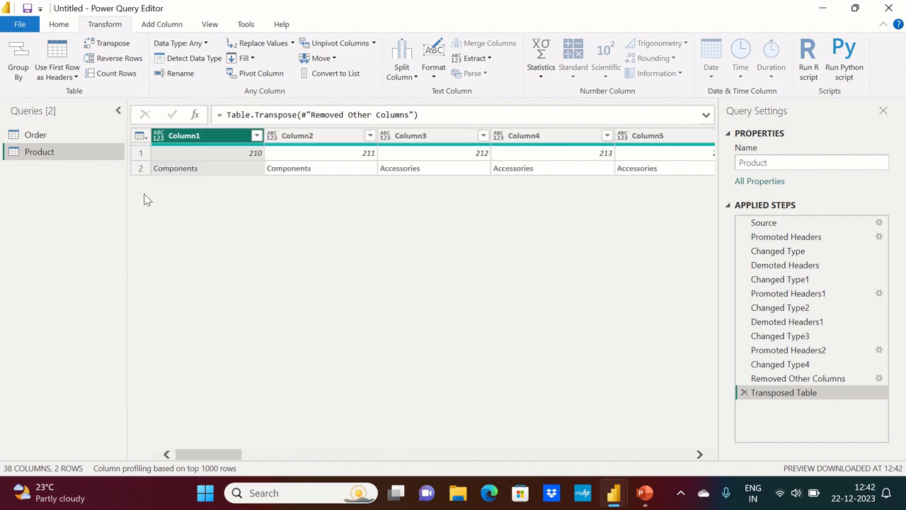
Step: Transpose the Product table a second time and delete both transpose steps from the applied steps
{"action": "left_click", "coordinate": [112, 44]}
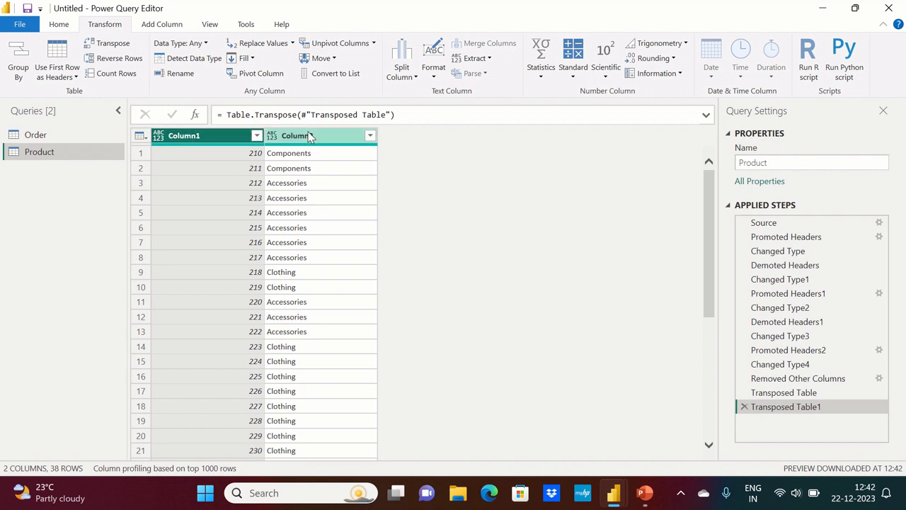
{"action": "left_click", "coordinate": [744, 407]}
{"action": "left_click", "coordinate": [744, 394]}
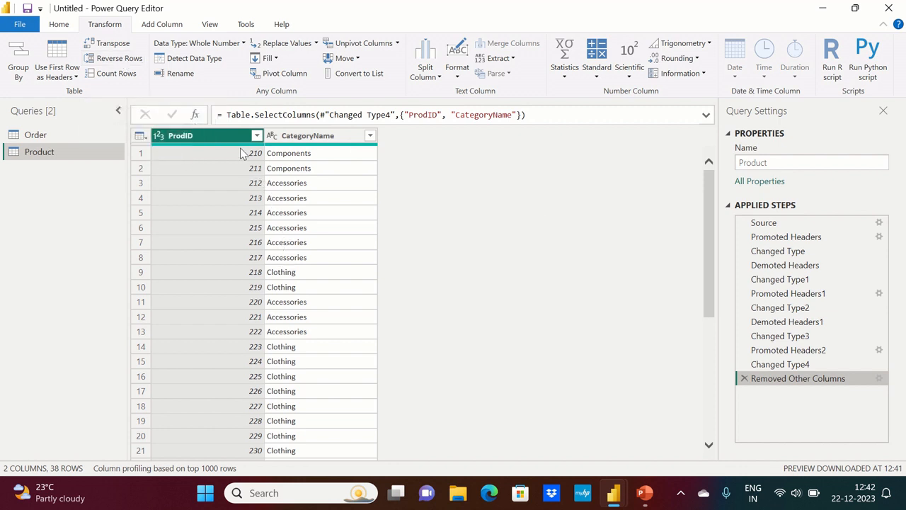
Step: Review the Product rows from first to last and reverse their order
{"action": "scroll", "coordinate": [510, 272], "scroll_direction": "down", "scroll_amount": 6}
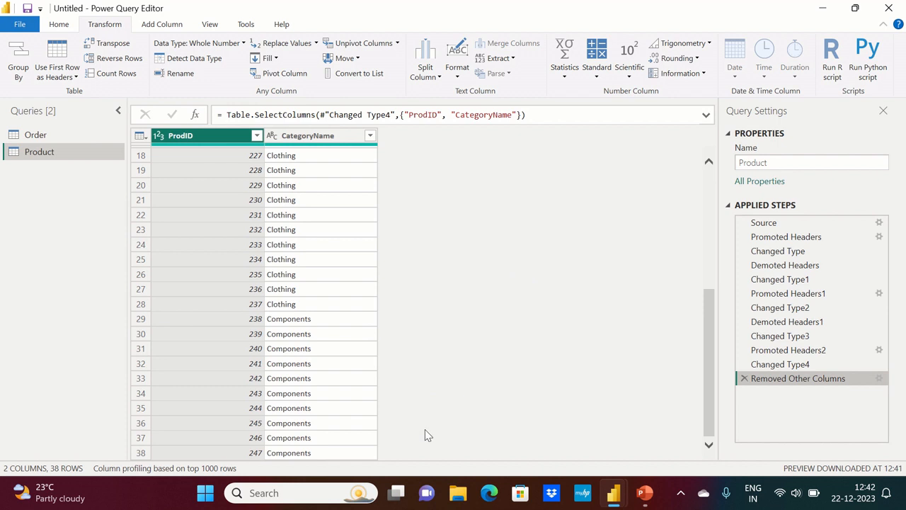
{"action": "scroll", "coordinate": [425, 417], "scroll_direction": "up", "scroll_amount": 6}
{"action": "scroll", "coordinate": [427, 407], "scroll_direction": "down", "scroll_amount": 5}
{"action": "scroll", "coordinate": [425, 407], "scroll_direction": "down", "scroll_amount": 1}
{"action": "scroll", "coordinate": [301, 233], "scroll_direction": "up", "scroll_amount": 6}
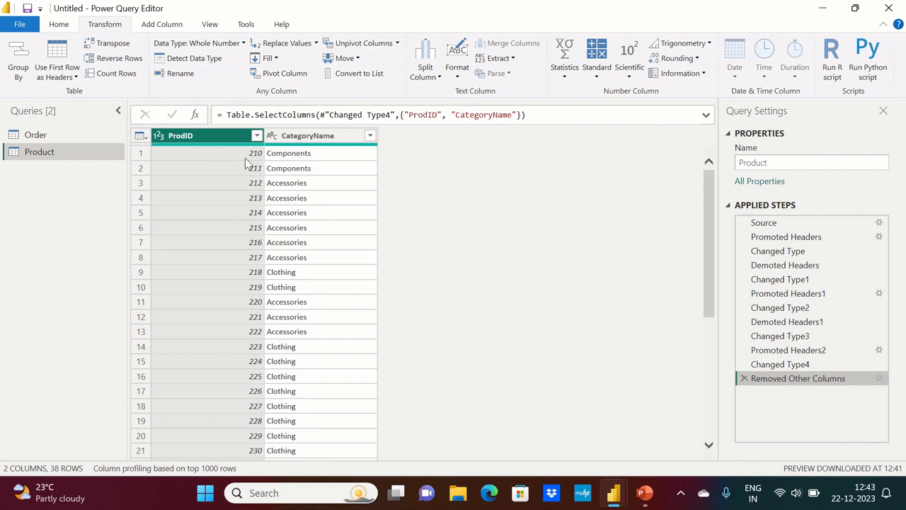
{"action": "scroll", "coordinate": [276, 235], "scroll_direction": "down", "scroll_amount": 4}
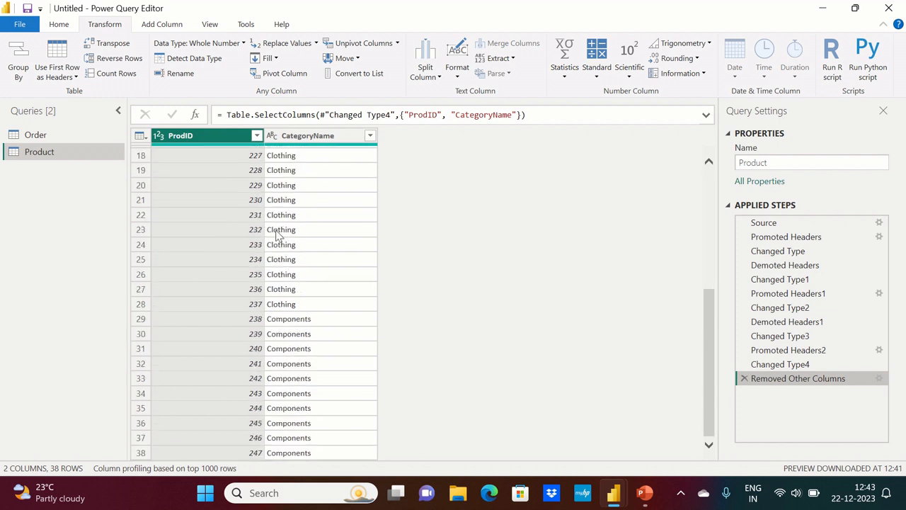
{"action": "scroll", "coordinate": [276, 235], "scroll_direction": "up", "scroll_amount": 5}
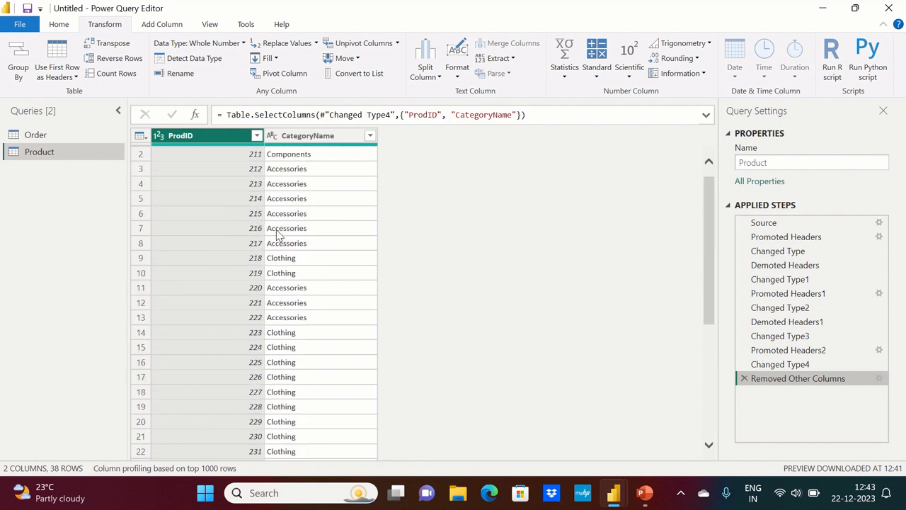
{"action": "left_click", "coordinate": [107, 59]}
{"action": "scroll", "coordinate": [301, 293], "scroll_direction": "down", "scroll_amount": 5}
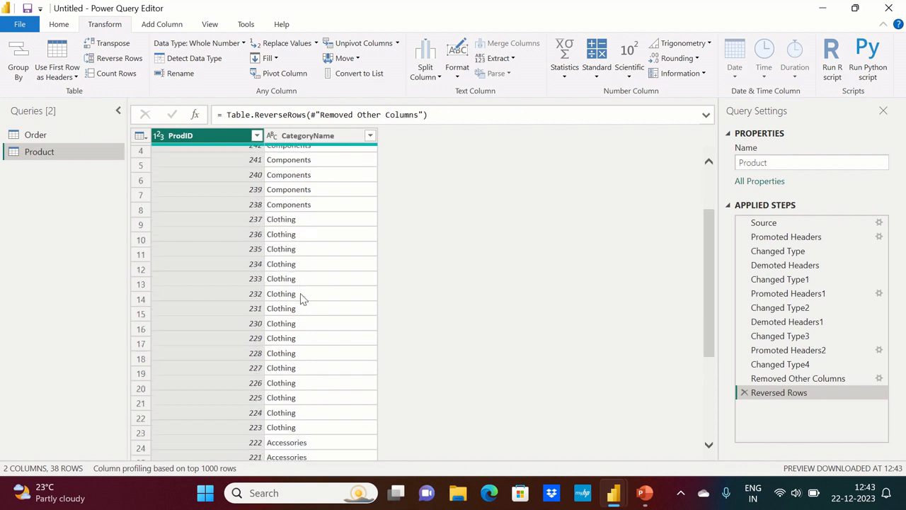
{"action": "scroll", "coordinate": [303, 294], "scroll_direction": "up", "scroll_amount": 5}
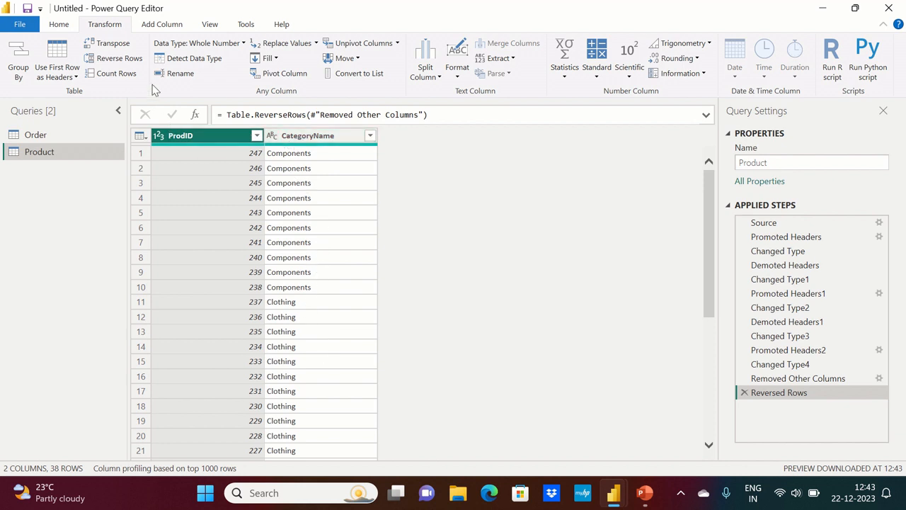
Step: Reverse the Product rows again to restore the ascending ProdID order, and check the list from start to end
{"action": "left_click", "coordinate": [119, 58]}
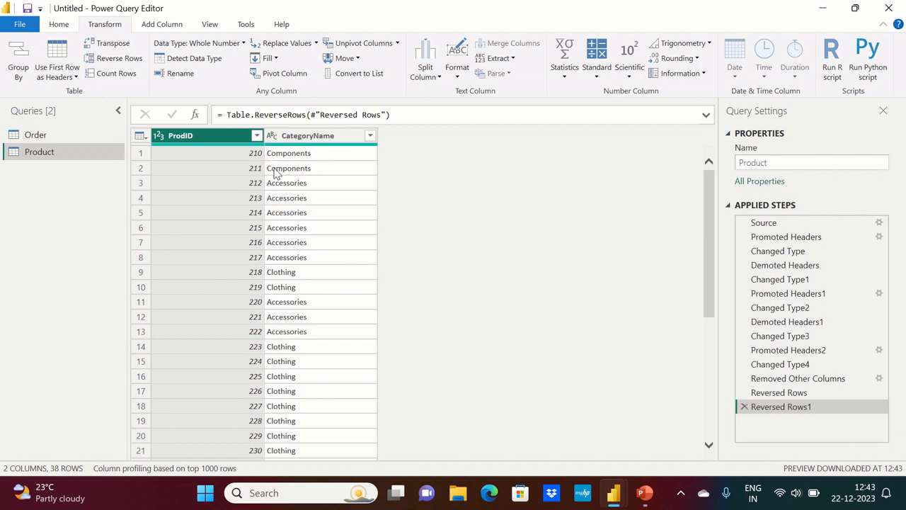
{"action": "scroll", "coordinate": [275, 172], "scroll_direction": "down", "scroll_amount": 4}
{"action": "scroll", "coordinate": [275, 172], "scroll_direction": "up", "scroll_amount": 4}
{"action": "scroll", "coordinate": [429, 207], "scroll_direction": "down", "scroll_amount": 5}
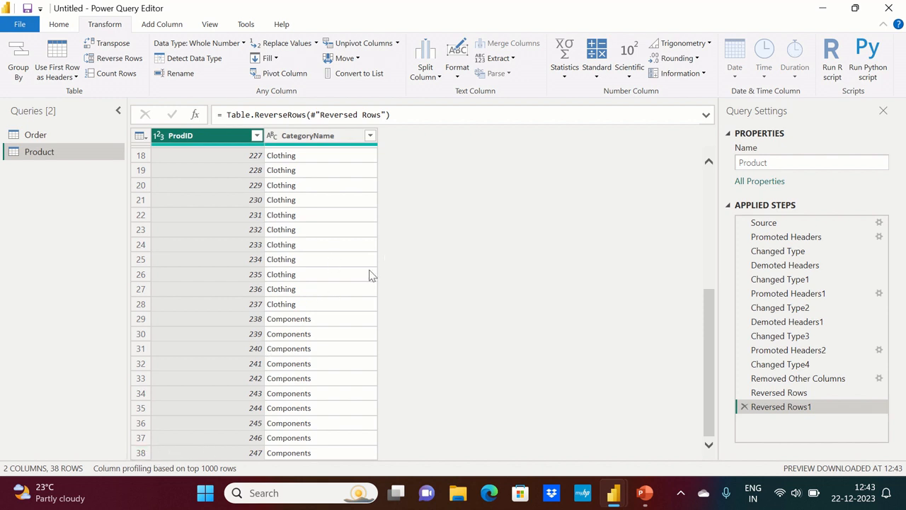
{"action": "scroll", "coordinate": [403, 206], "scroll_direction": "up", "scroll_amount": 6}
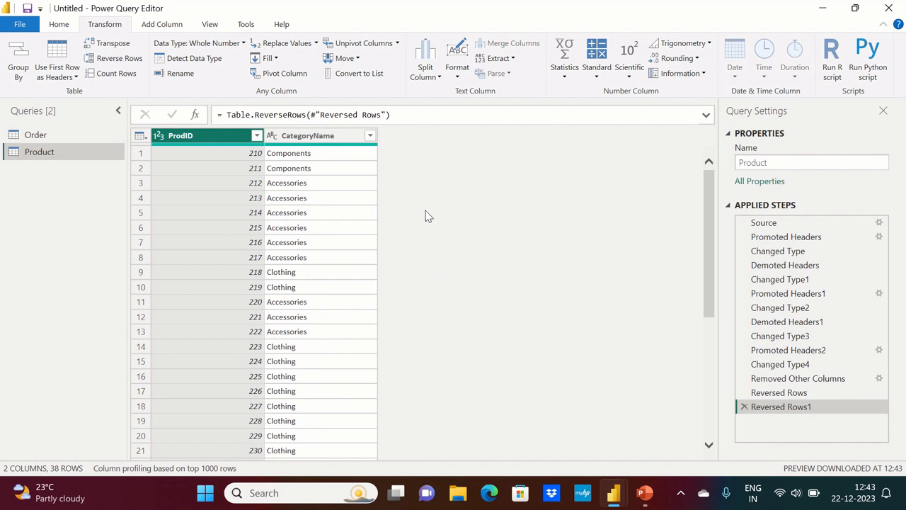
{"action": "scroll", "coordinate": [453, 275], "scroll_direction": "down", "scroll_amount": 6}
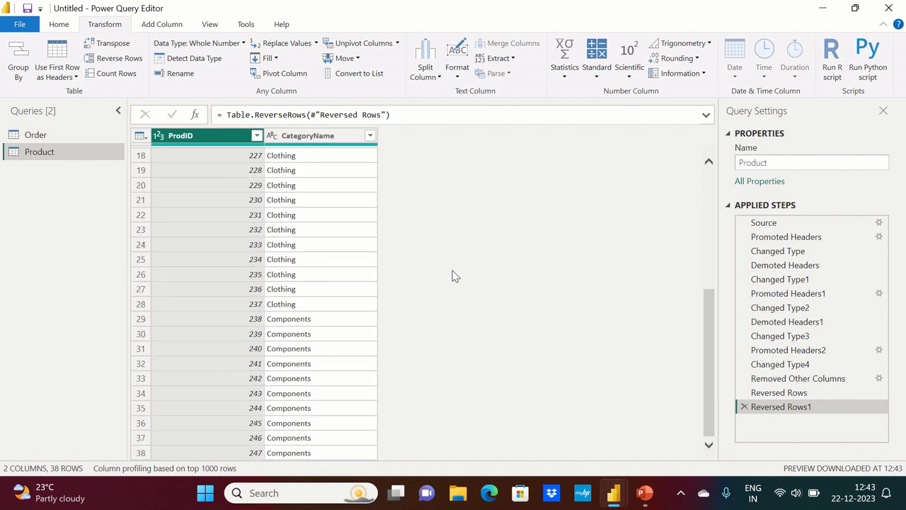
{"action": "scroll", "coordinate": [453, 274], "scroll_direction": "up", "scroll_amount": 6}
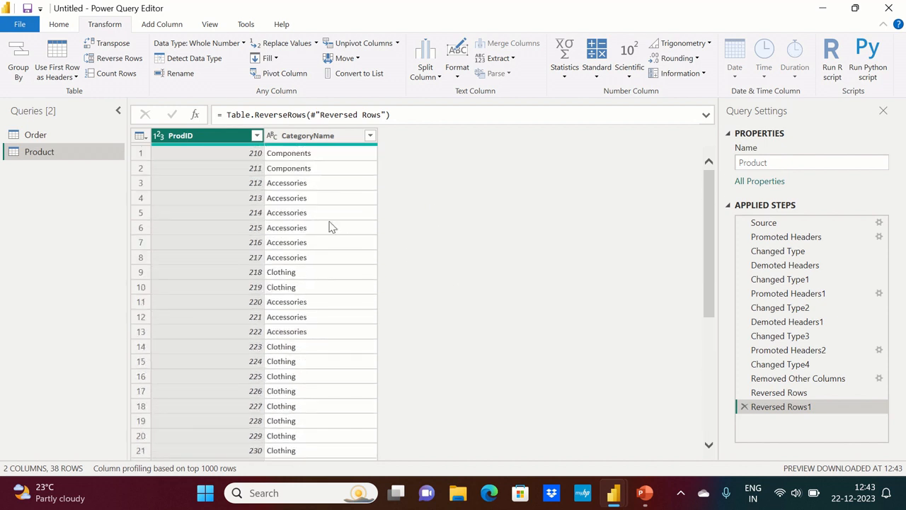
Step: Count the rows of the Product table and delete the row-count step from the applied steps
{"action": "left_click", "coordinate": [111, 77]}
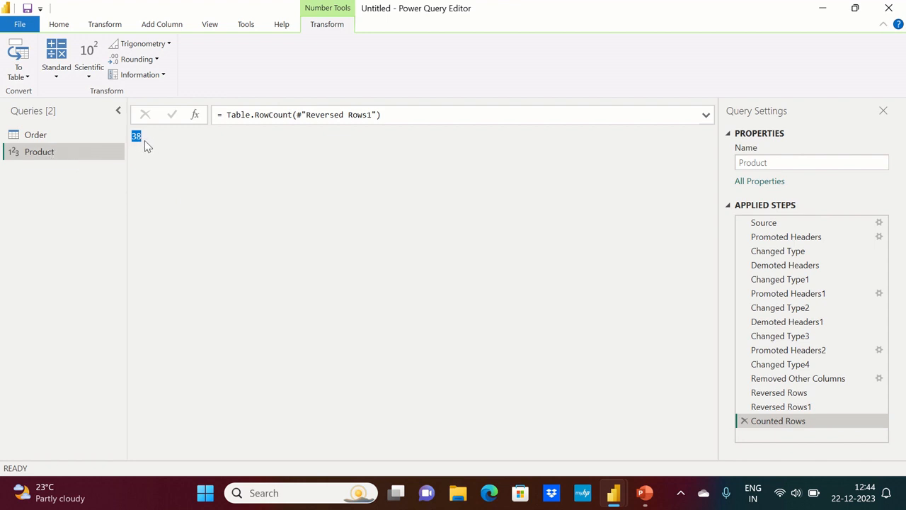
{"action": "left_click", "coordinate": [743, 420]}
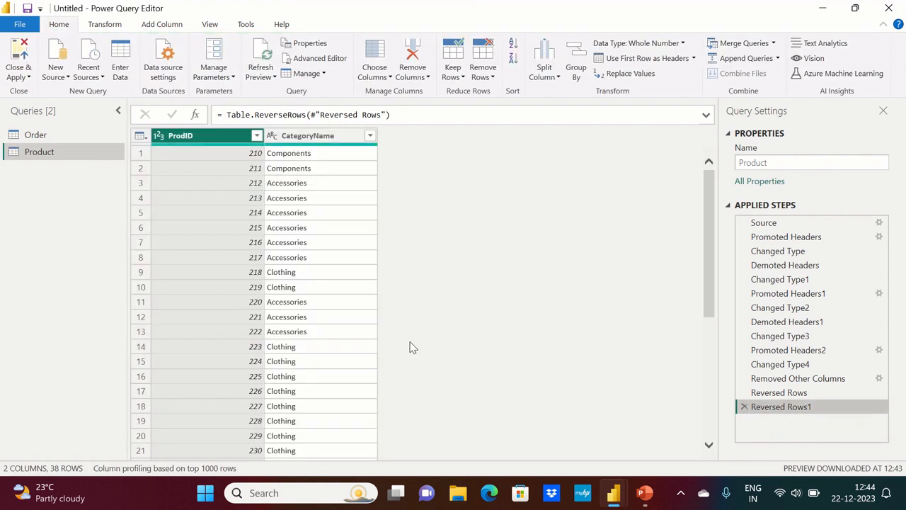
Step: Look through the Product table's ProdID and CategoryName rows from start to end
{"action": "scroll", "coordinate": [410, 345], "scroll_direction": "down", "scroll_amount": 5}
{"action": "scroll", "coordinate": [411, 344], "scroll_direction": "up", "scroll_amount": 5}
{"action": "left_click", "coordinate": [93, 25]}
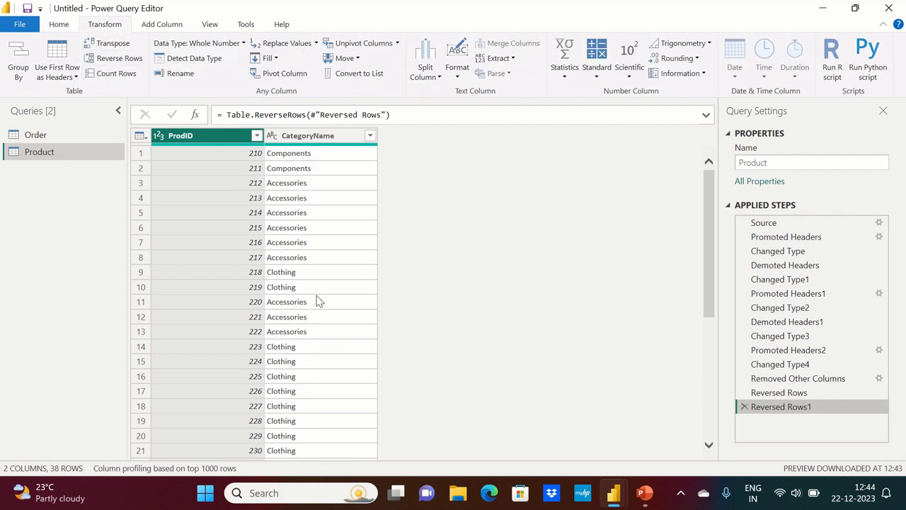
{"action": "scroll", "coordinate": [318, 298], "scroll_direction": "down", "scroll_amount": 5}
{"action": "scroll", "coordinate": [318, 298], "scroll_direction": "up", "scroll_amount": 5}
{"action": "scroll", "coordinate": [351, 265], "scroll_direction": "down", "scroll_amount": 5}
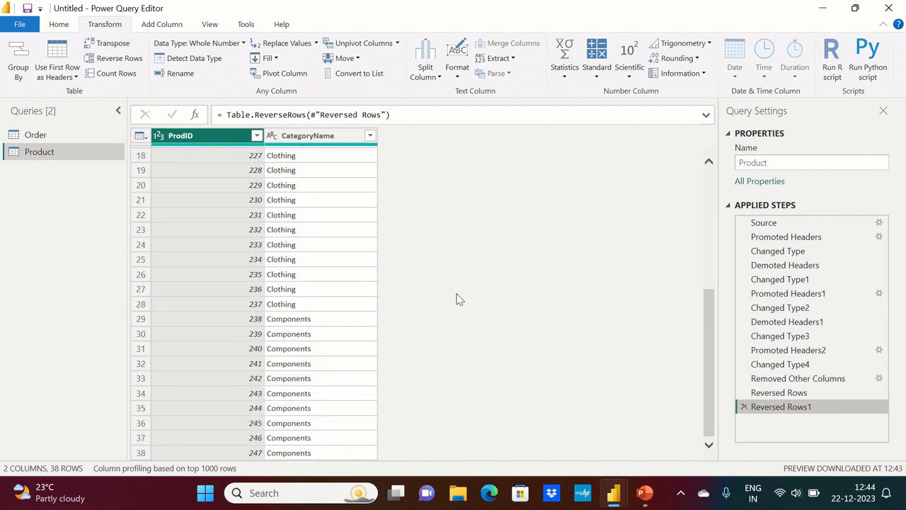
{"action": "scroll", "coordinate": [456, 298], "scroll_direction": "up", "scroll_amount": 5}
{"action": "scroll", "coordinate": [458, 297], "scroll_direction": "down", "scroll_amount": 5}
{"action": "scroll", "coordinate": [384, 209], "scroll_direction": "up", "scroll_amount": 5}
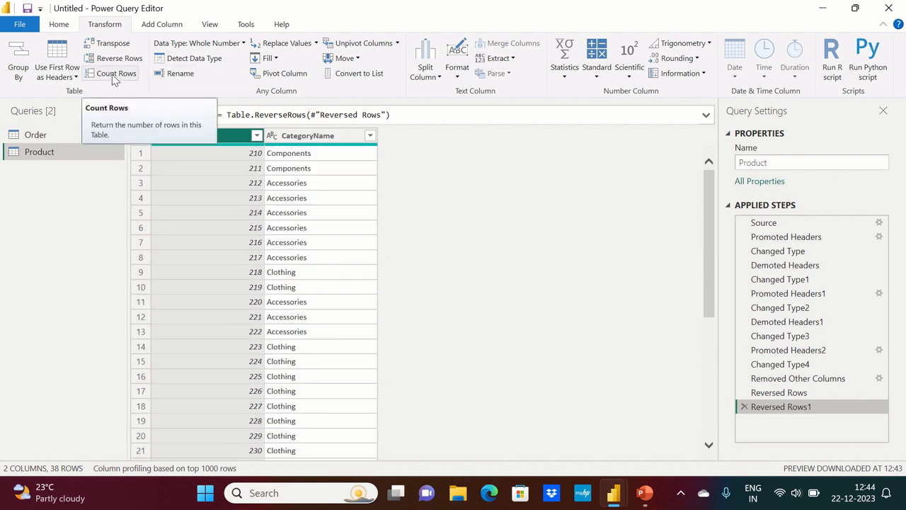
Step: Set the ProdID column's data type to Text, check its values, and detect the column's data type automatically
{"action": "left_click", "coordinate": [206, 139]}
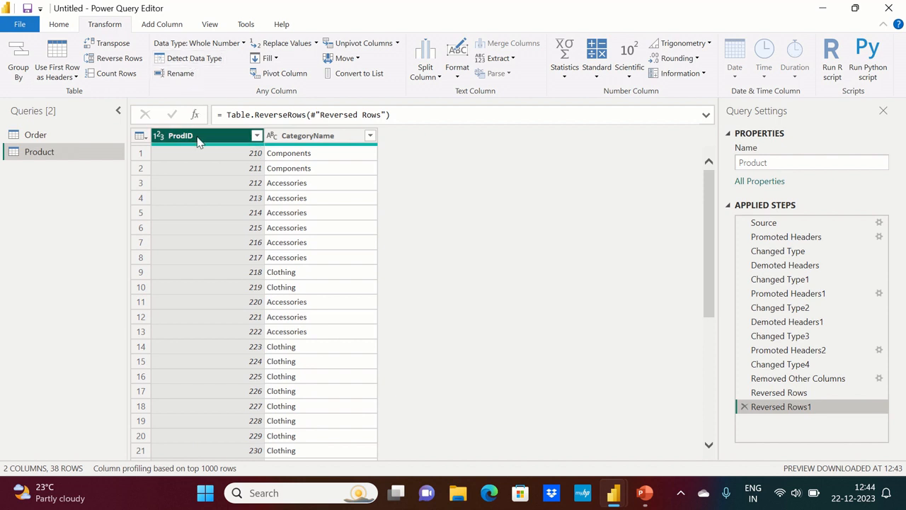
{"action": "left_click", "coordinate": [159, 136]}
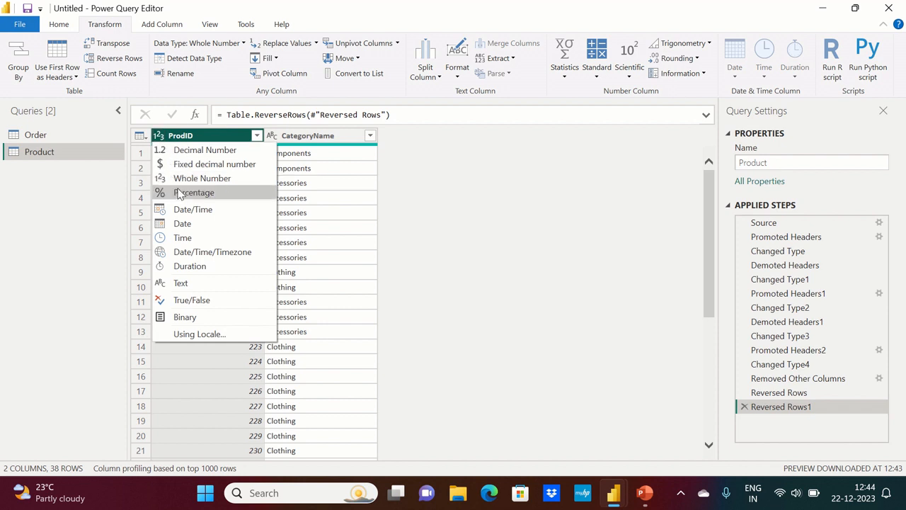
{"action": "left_click", "coordinate": [194, 282]}
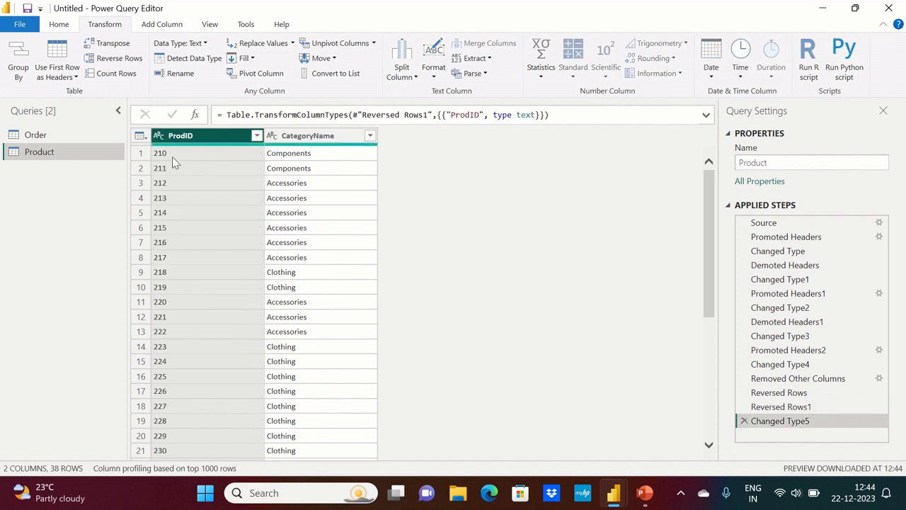
{"action": "scroll", "coordinate": [184, 256], "scroll_direction": "down", "scroll_amount": 5}
{"action": "scroll", "coordinate": [184, 253], "scroll_direction": "up", "scroll_amount": 5}
{"action": "scroll", "coordinate": [210, 207], "scroll_direction": "down", "scroll_amount": 1}
{"action": "scroll", "coordinate": [209, 207], "scroll_direction": "up", "scroll_amount": 1}
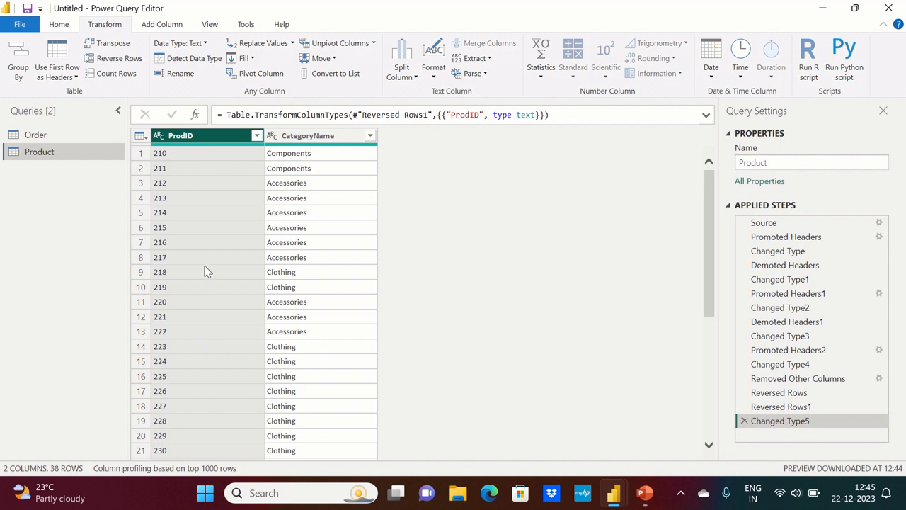
{"action": "left_click", "coordinate": [177, 61]}
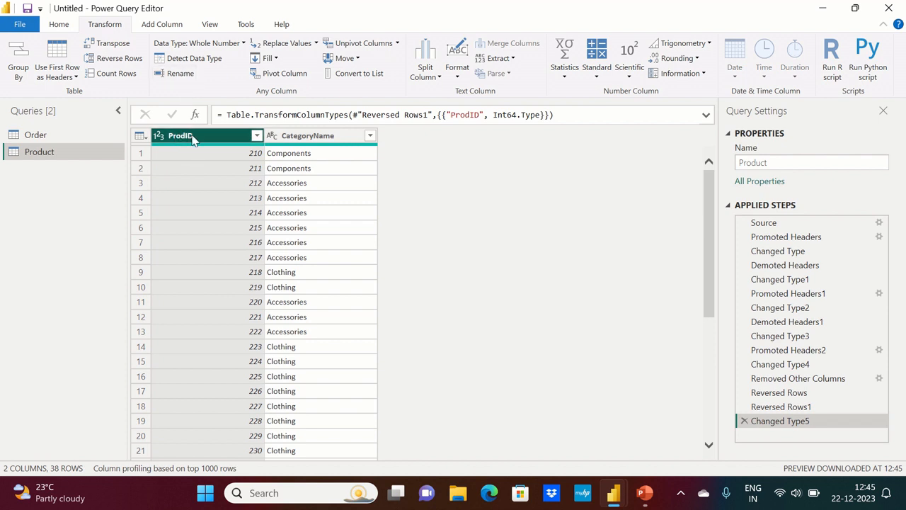
Step: Open the ProdID column name for renaming three times, leaving each edit without entering a new name
{"action": "double_click", "coordinate": [193, 136]}
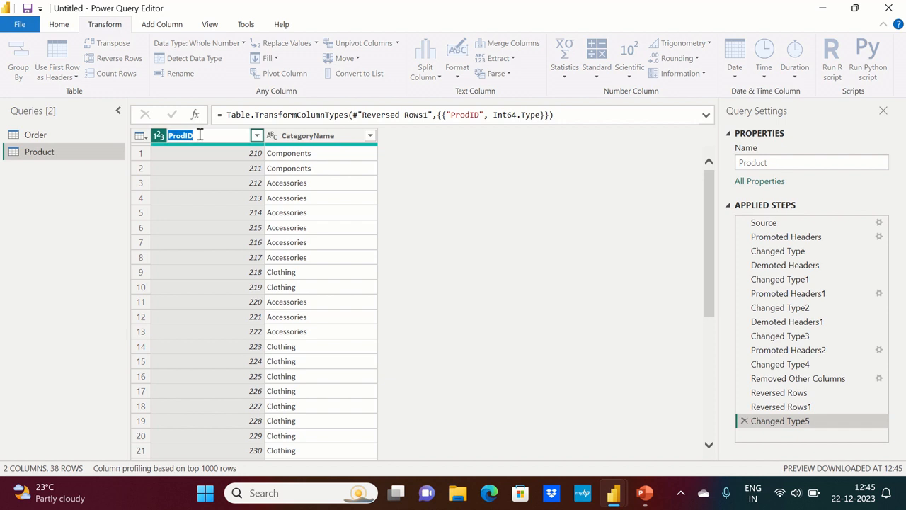
{"action": "key", "text": "Return"}
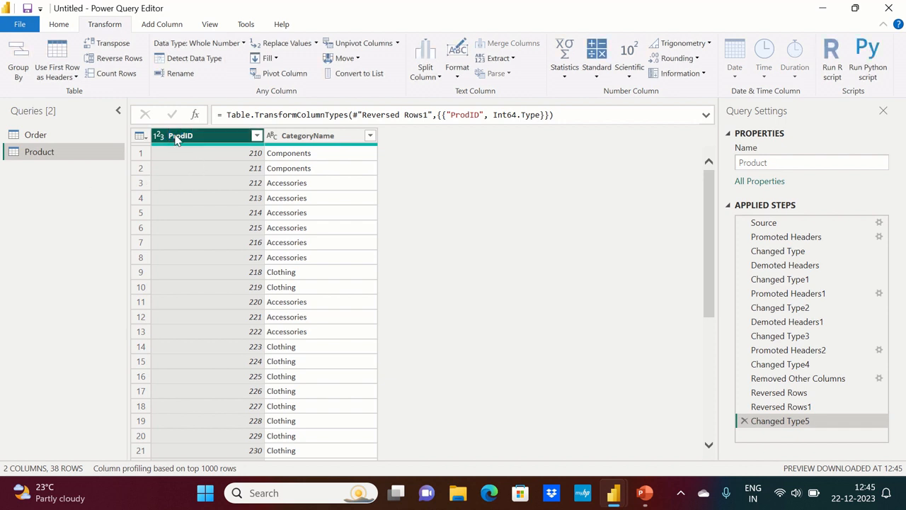
{"action": "right_click", "coordinate": [177, 139]}
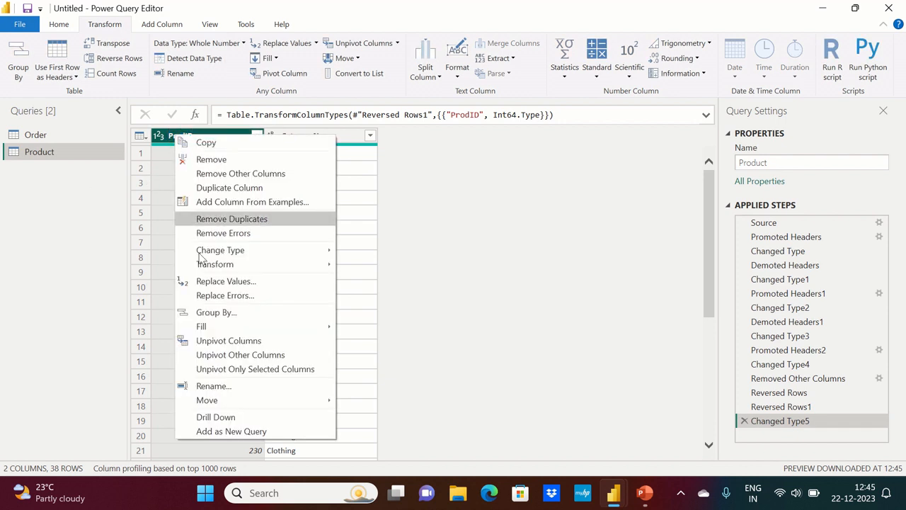
{"action": "left_click", "coordinate": [226, 387]}
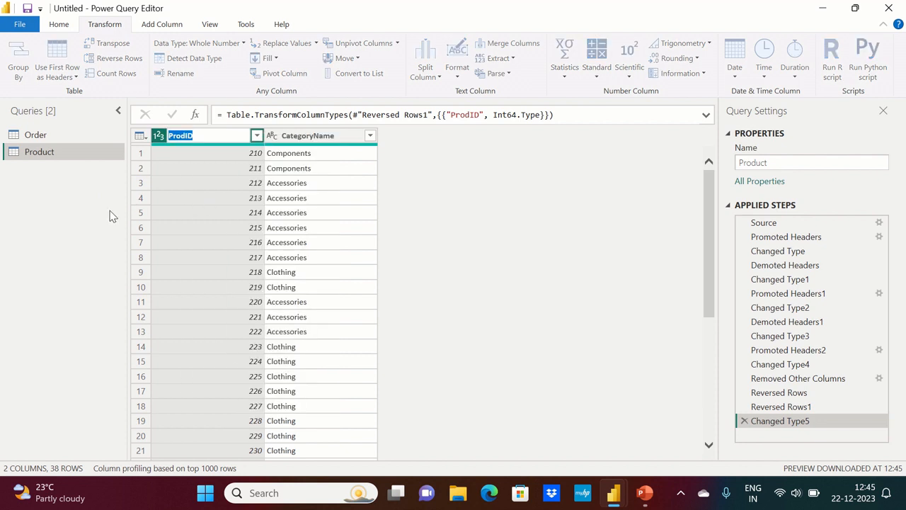
{"action": "key", "text": "Return"}
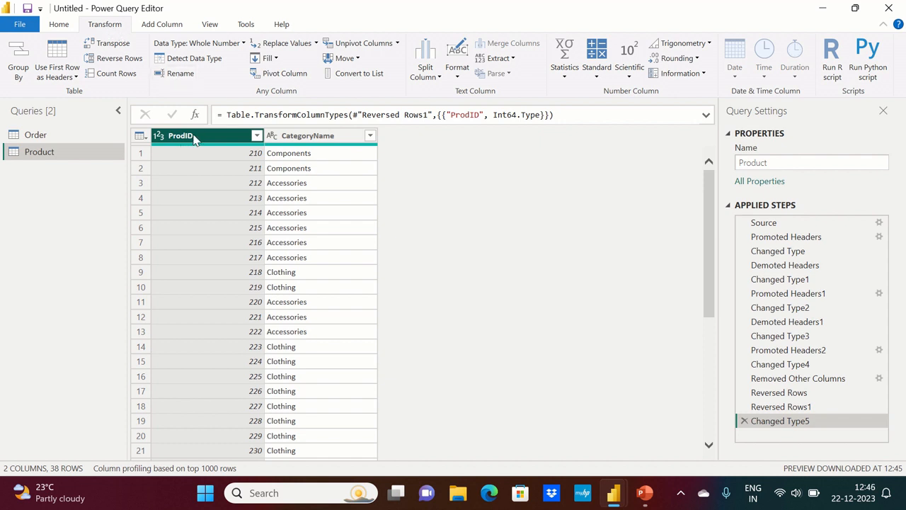
{"action": "left_click", "coordinate": [180, 78]}
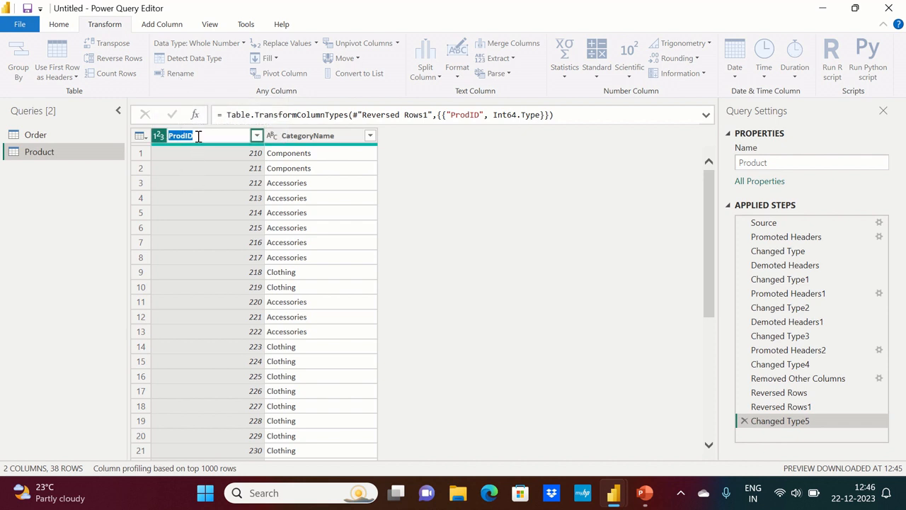
{"action": "left_click", "coordinate": [103, 216]}
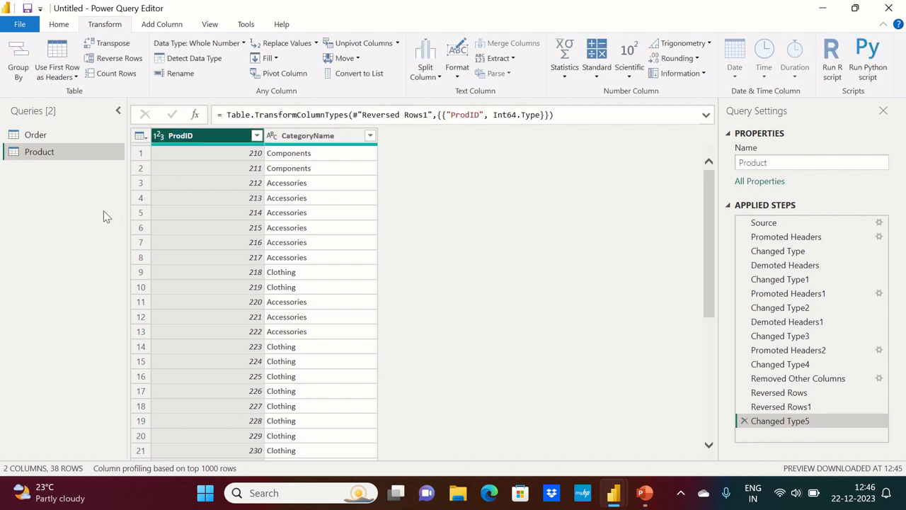
Step: Replace the value Clothing with clothing in the CategoryName column, and check several of the replaced cells
{"action": "left_click", "coordinate": [290, 138]}
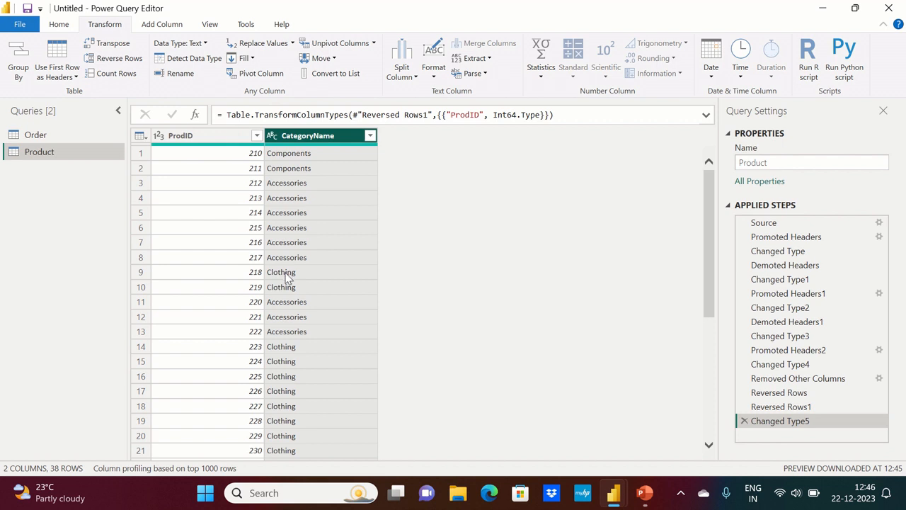
{"action": "left_click", "coordinate": [256, 45]}
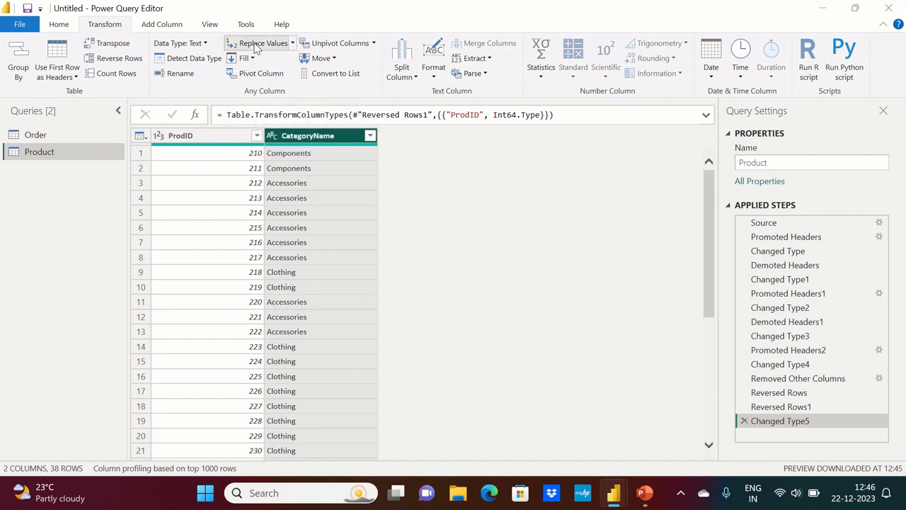
{"action": "left_click_drag", "start_coordinate": [375, 144], "coordinate": [557, 146]}
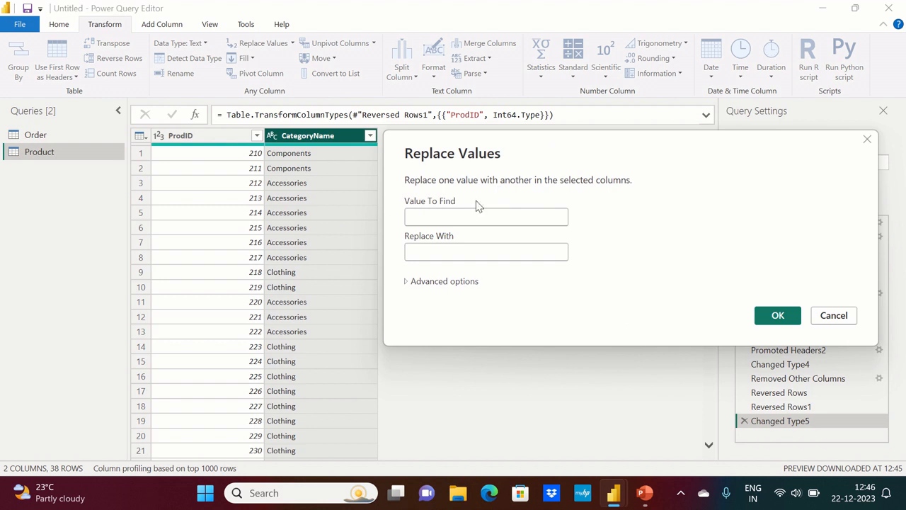
{"action": "left_click", "coordinate": [429, 220]}
{"action": "left_click", "coordinate": [429, 220]}
{"action": "type", "text": "Clo"}
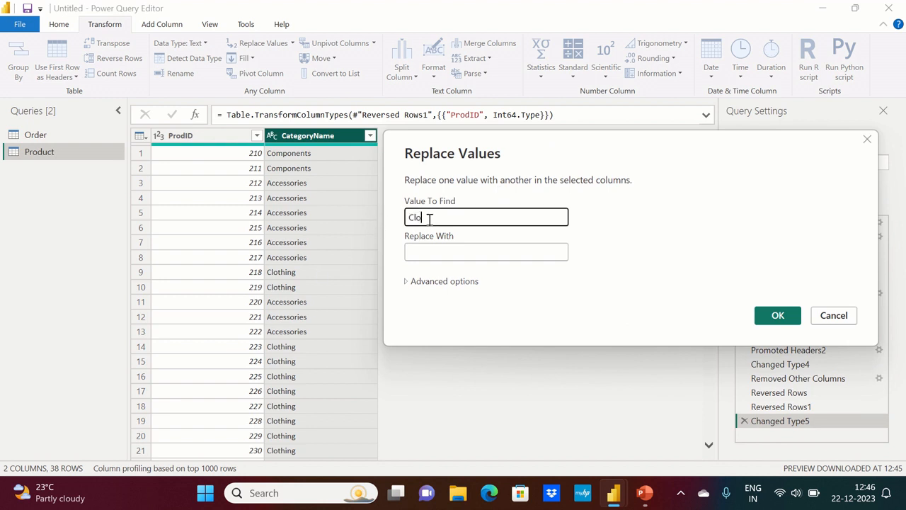
{"action": "type", "text": "thing"}
{"action": "left_click", "coordinate": [455, 252]}
{"action": "type", "text": "c"}
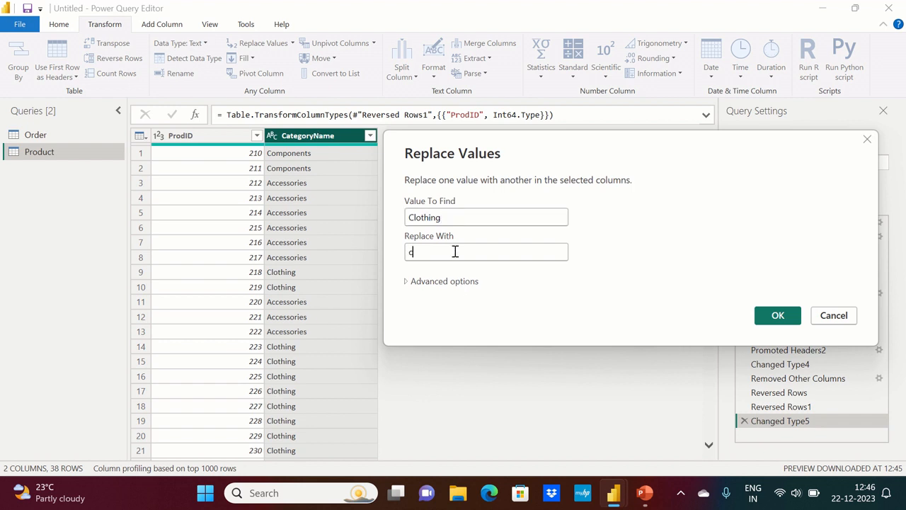
{"action": "type", "text": "lothing"}
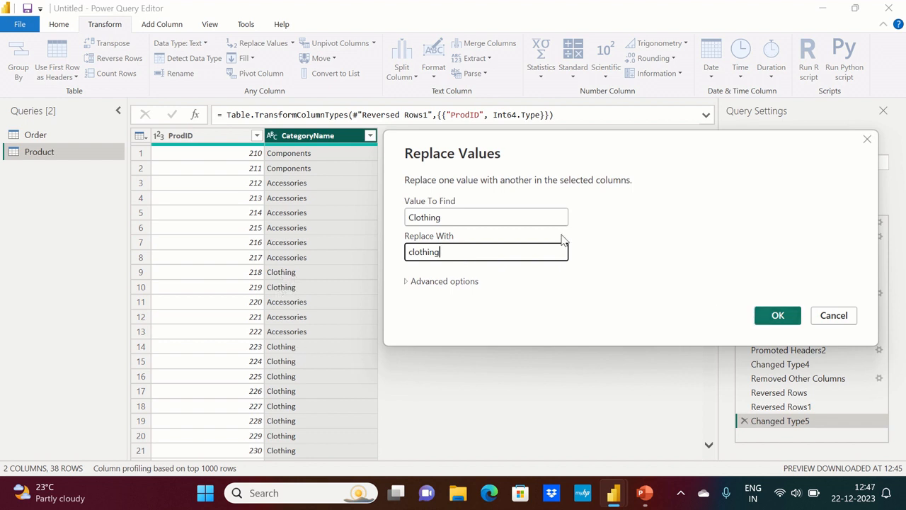
{"action": "left_click", "coordinate": [776, 316]}
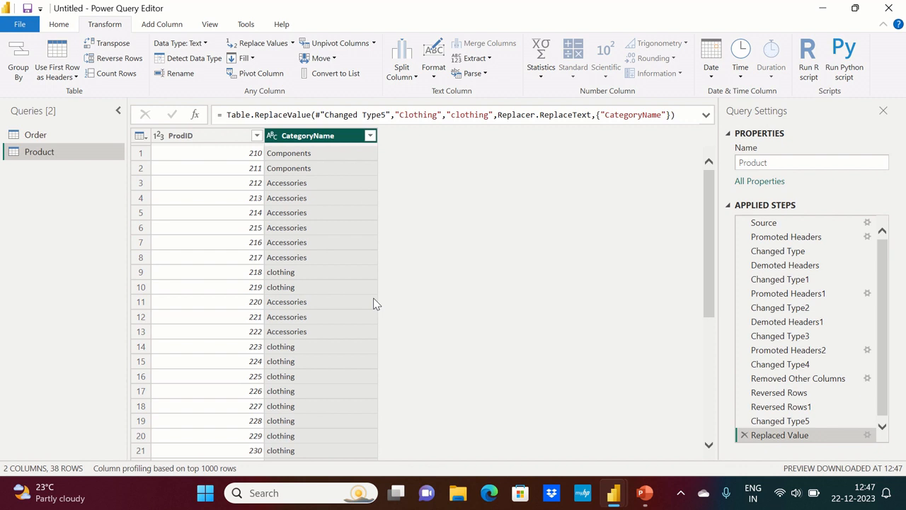
{"action": "left_click", "coordinate": [288, 286]}
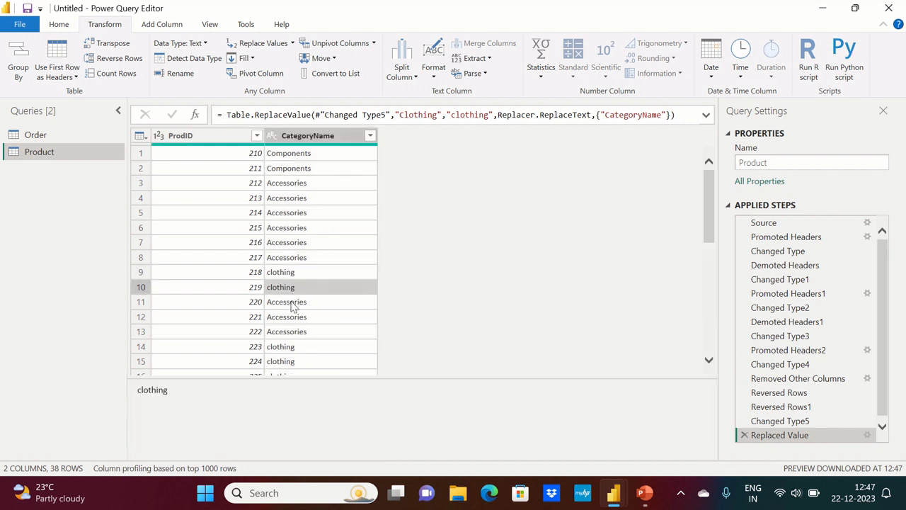
{"action": "left_click", "coordinate": [287, 346]}
{"action": "left_click", "coordinate": [290, 362]}
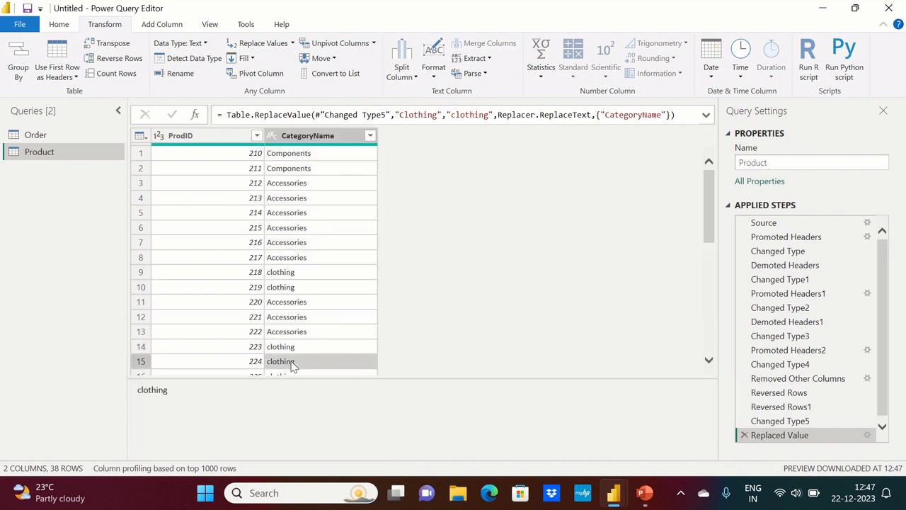
{"action": "left_click", "coordinate": [322, 137]}
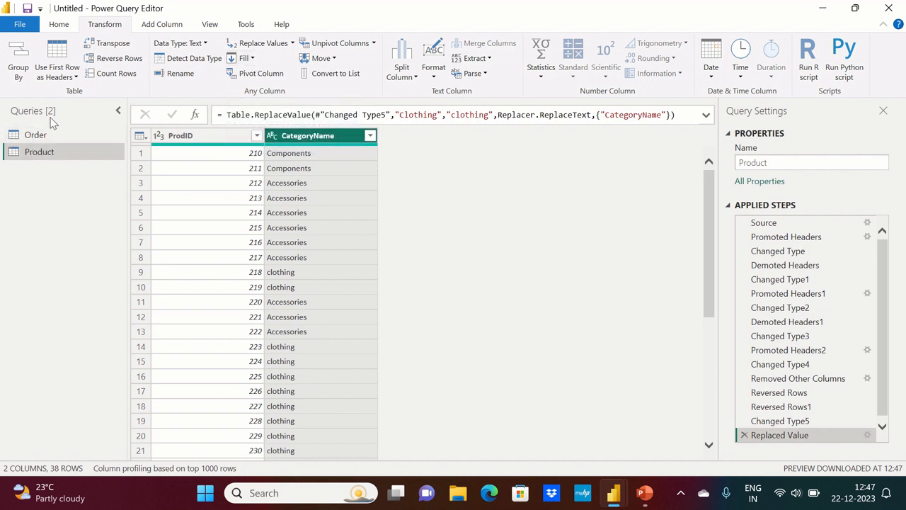
Step: Import Order.csv as a new Text/CSV query, and look across its columns to Feedback and Sales Target
{"action": "left_click", "coordinate": [64, 26]}
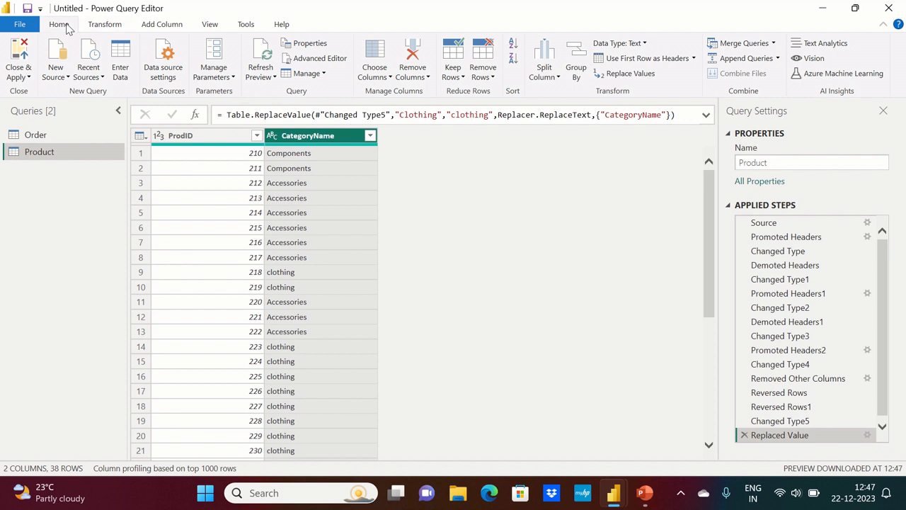
{"action": "left_click", "coordinate": [66, 78]}
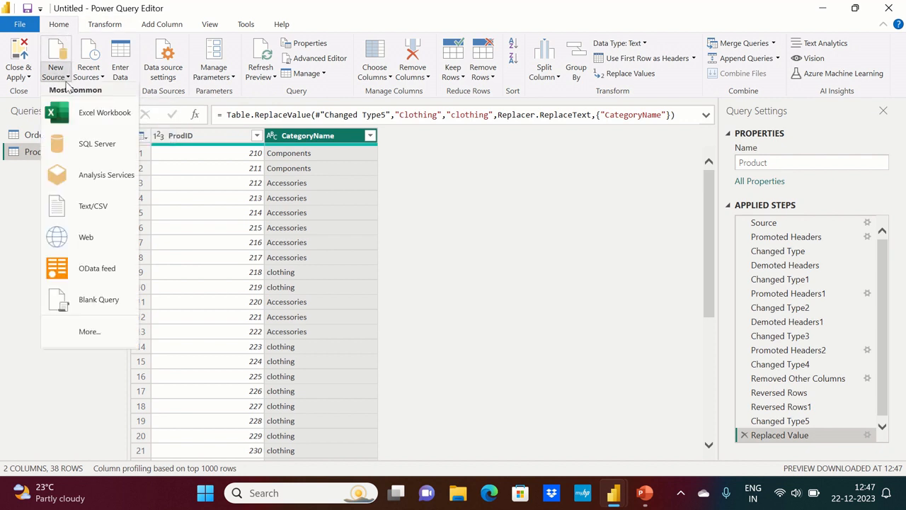
{"action": "left_click", "coordinate": [90, 208]}
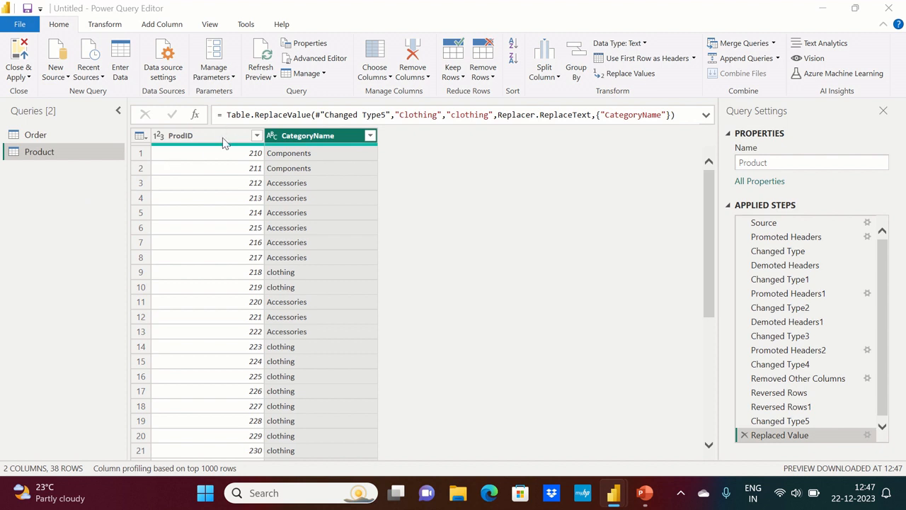
{"action": "left_click", "coordinate": [156, 113]}
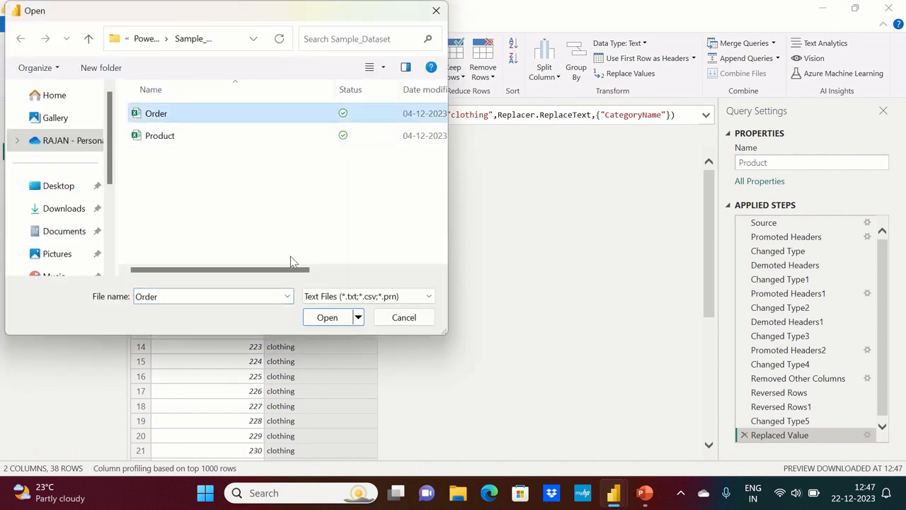
{"action": "left_click", "coordinate": [327, 317]}
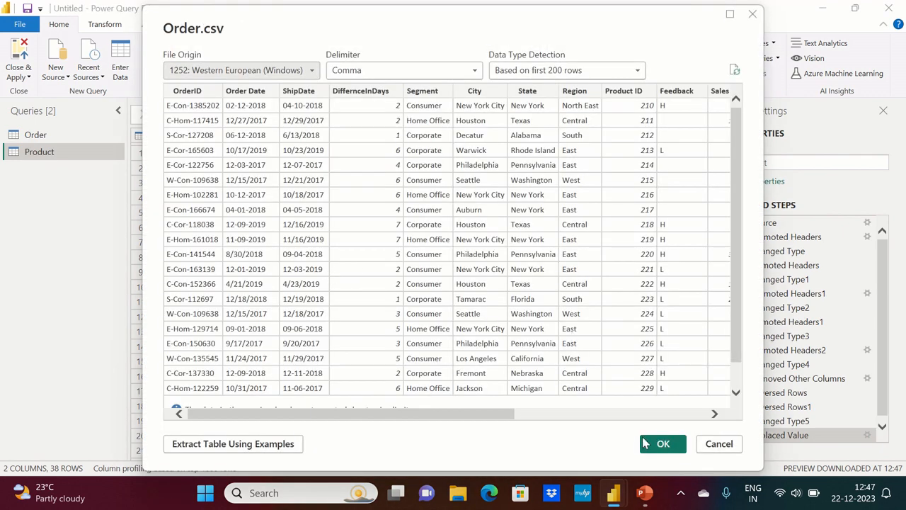
{"action": "left_click", "coordinate": [649, 443]}
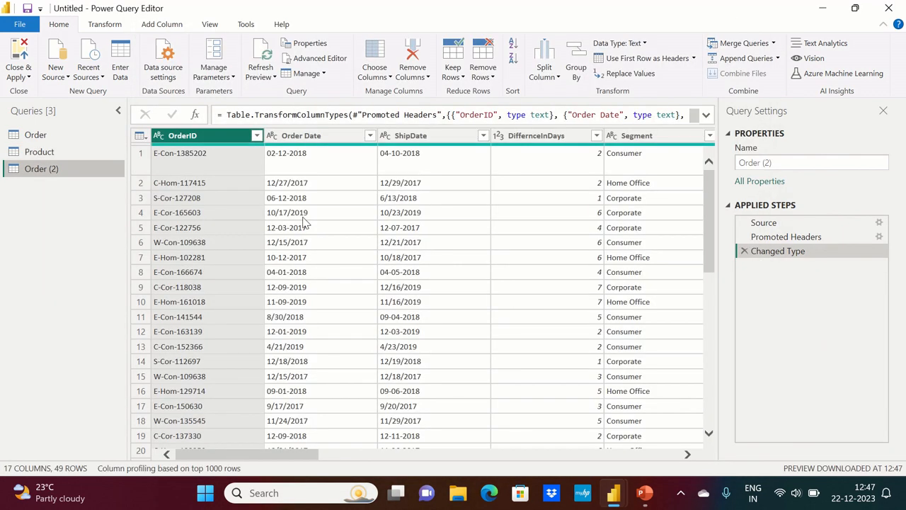
{"action": "left_click", "coordinate": [113, 27]}
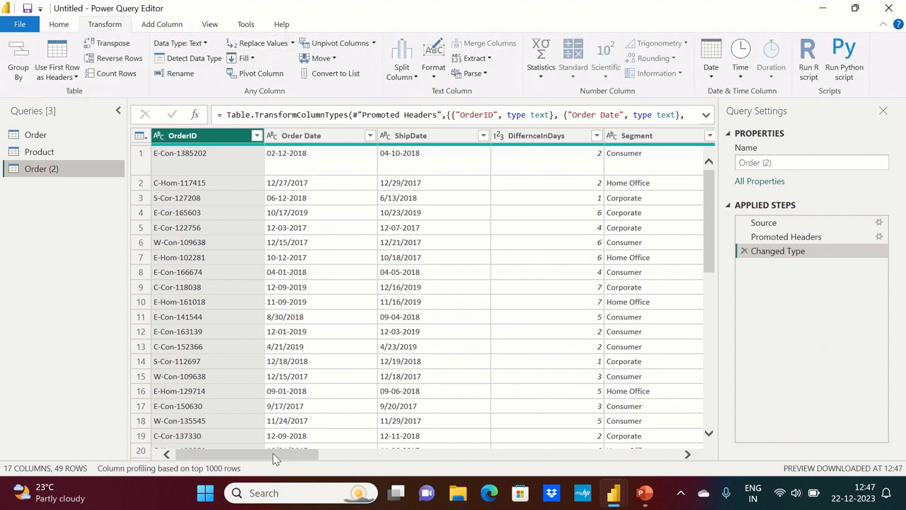
{"action": "left_click_drag", "start_coordinate": [275, 458], "coordinate": [497, 470]}
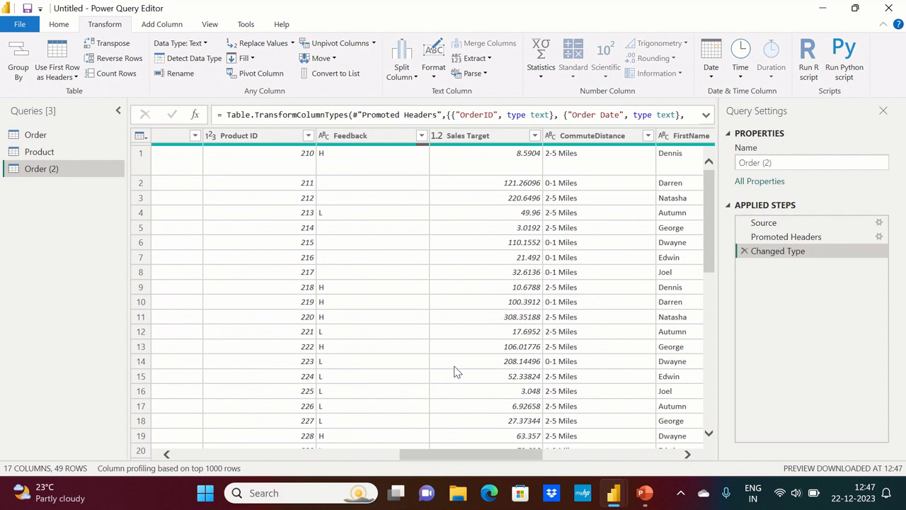
Step: Replace the empty values in the Feedback column with null
{"action": "left_click", "coordinate": [361, 136]}
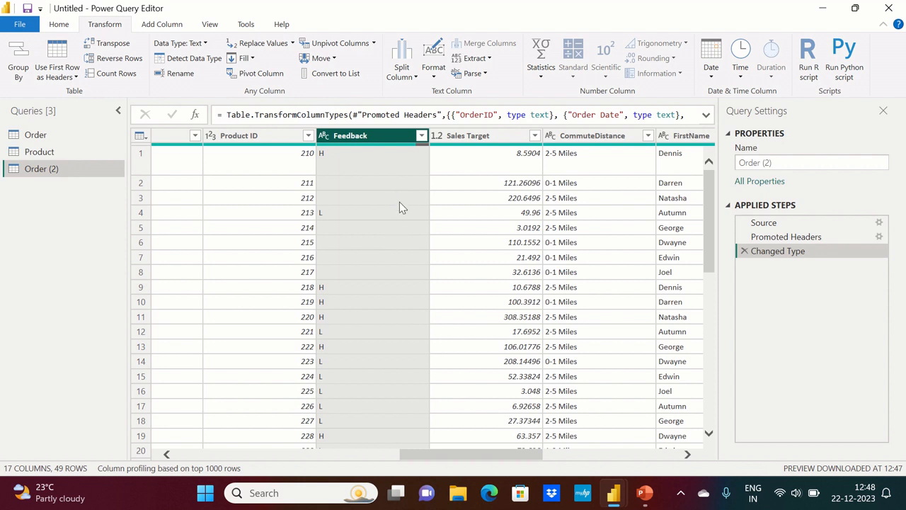
{"action": "left_click", "coordinate": [259, 47]}
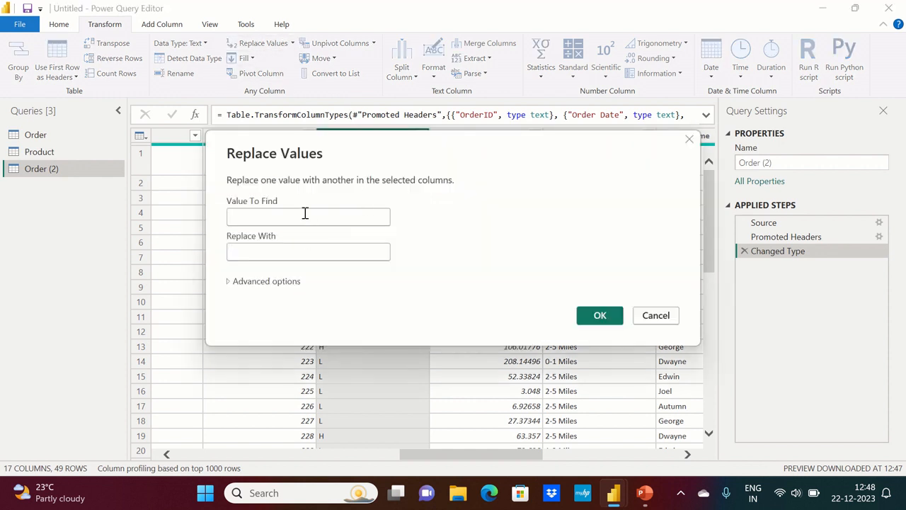
{"action": "type", "text": "ull"}
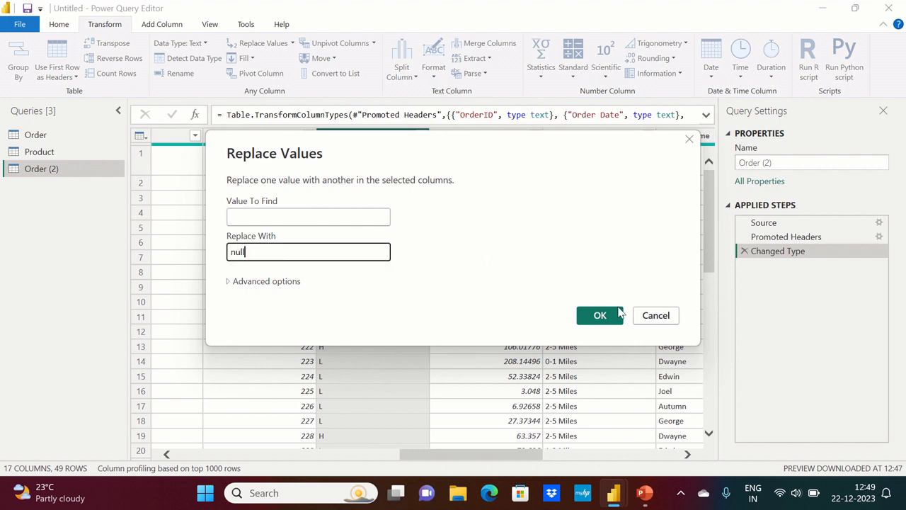
{"action": "left_click", "coordinate": [599, 315]}
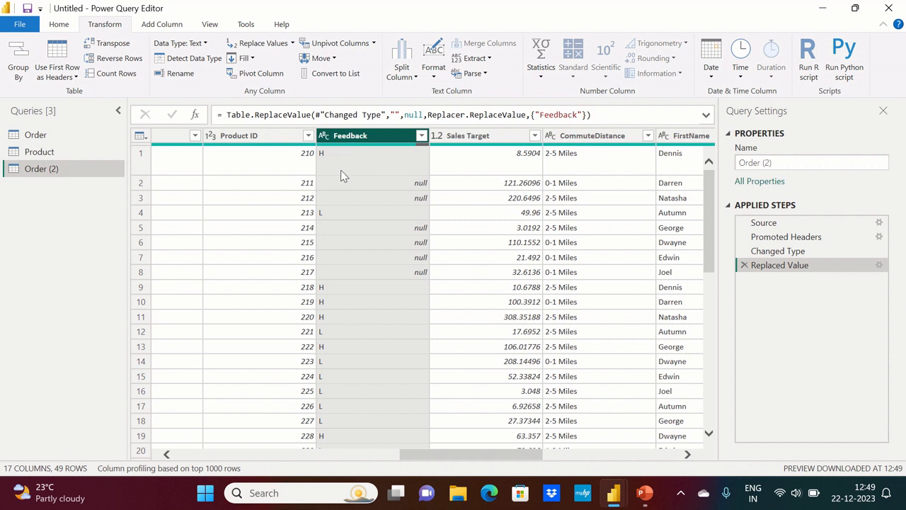
Step: Fill the Feedback column's null values down, and delete the Filled Down step from the applied steps
{"action": "left_click", "coordinate": [252, 59]}
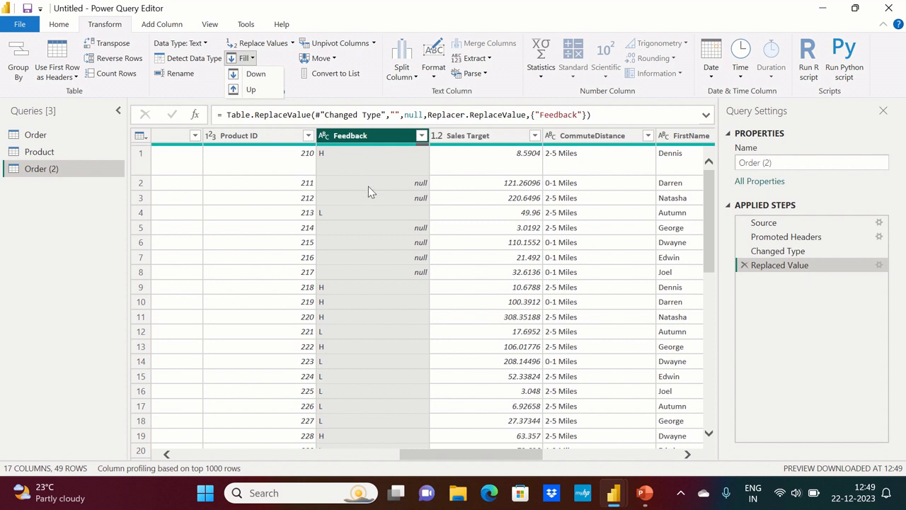
{"action": "left_click", "coordinate": [267, 75]}
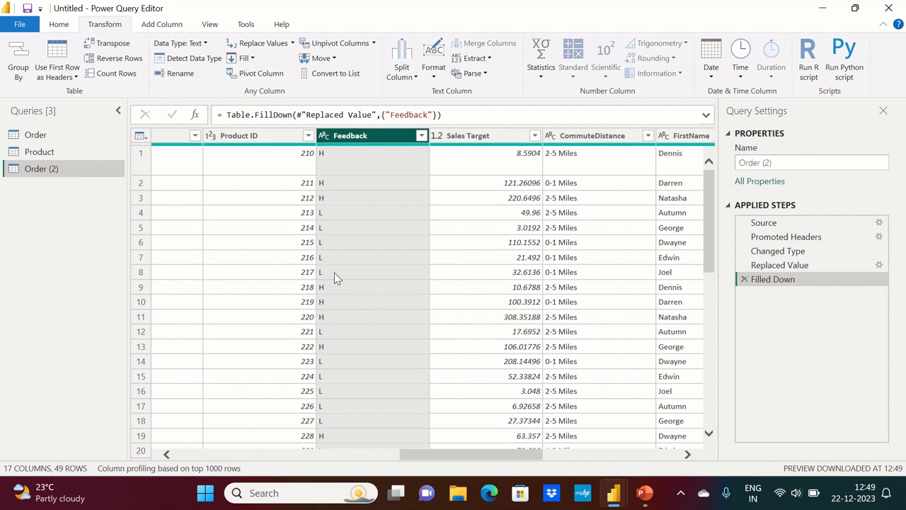
{"action": "left_click", "coordinate": [743, 279]}
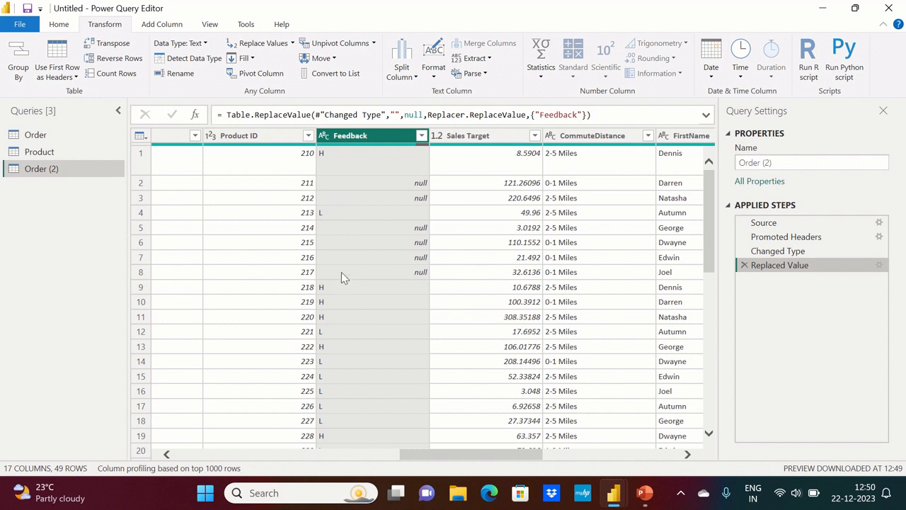
Step: Fill the Feedback column's null values up, and delete the Filled Up and Replaced Value applied steps
{"action": "left_click", "coordinate": [244, 58]}
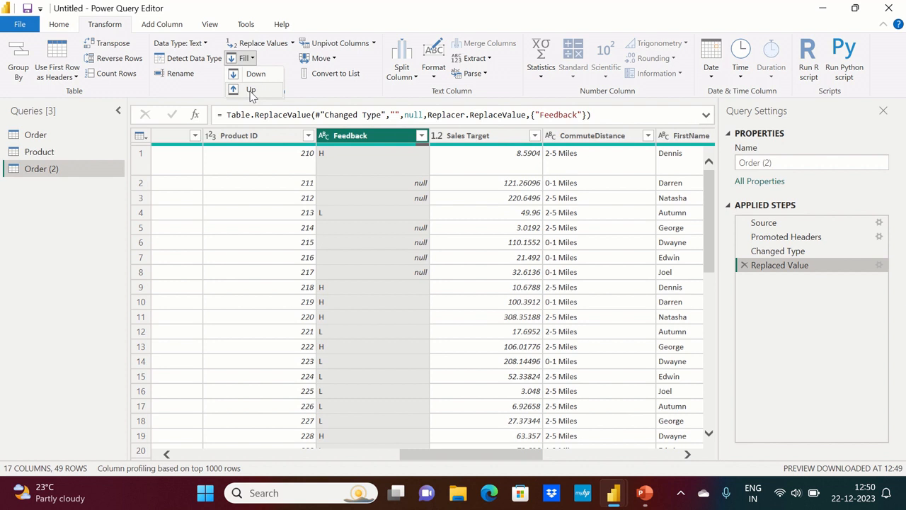
{"action": "left_click", "coordinate": [252, 90]}
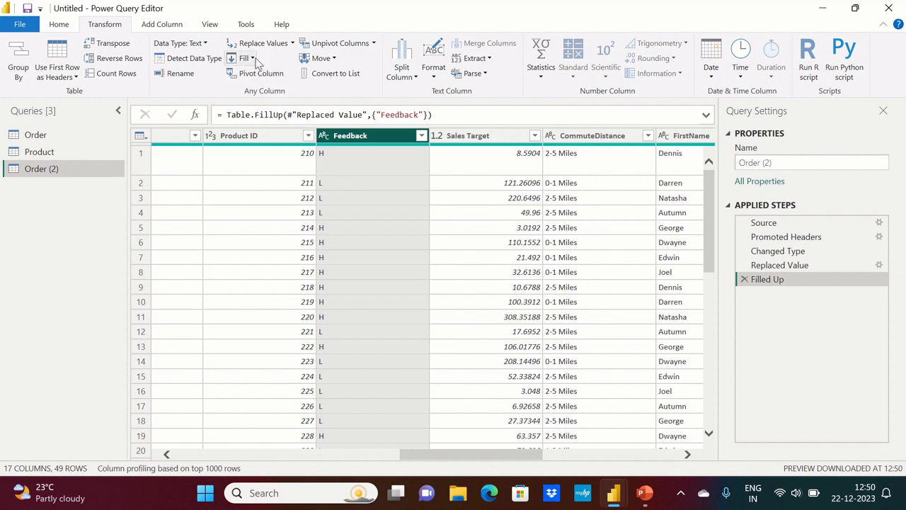
{"action": "left_click", "coordinate": [744, 279]}
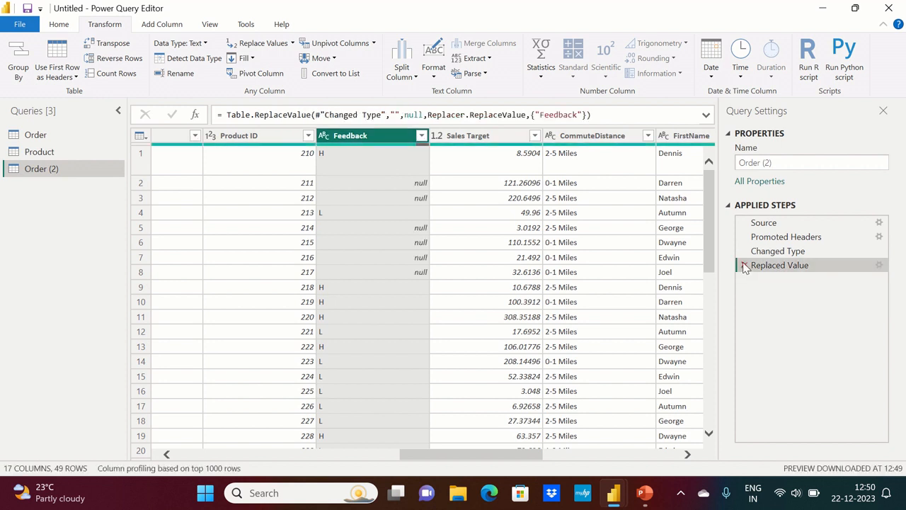
{"action": "left_click", "coordinate": [744, 265]}
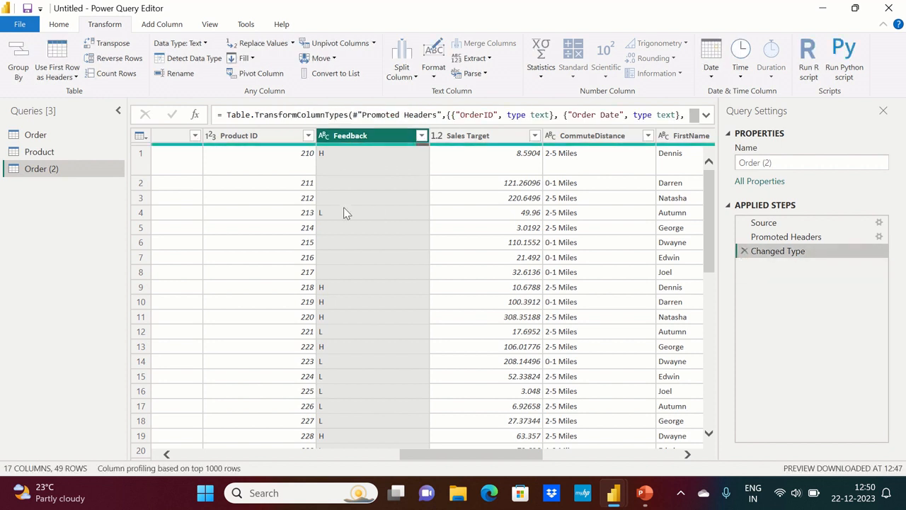
Step: Apply Fill Down and Fill Up to the Feedback column while its empty cells are blank rather than null
{"action": "left_click", "coordinate": [247, 58]}
{"action": "left_click", "coordinate": [249, 72]}
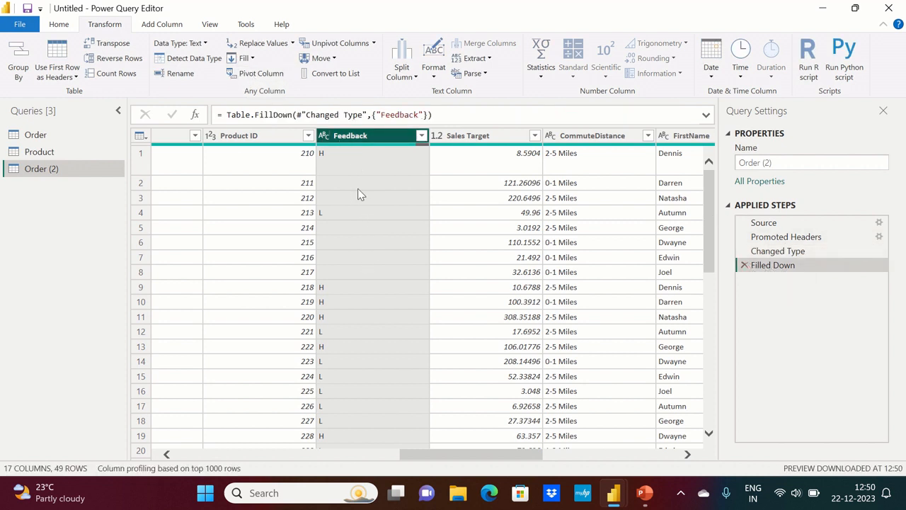
{"action": "left_click", "coordinate": [247, 58]}
{"action": "left_click", "coordinate": [249, 87]}
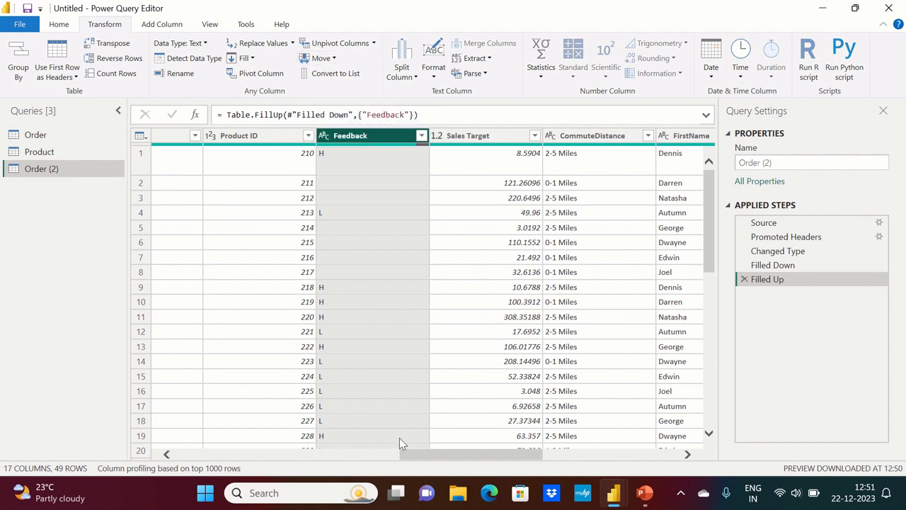
Step: Move the Feedback column one position left, ahead of Product ID
{"action": "left_click_drag", "start_coordinate": [444, 460], "coordinate": [432, 461]}
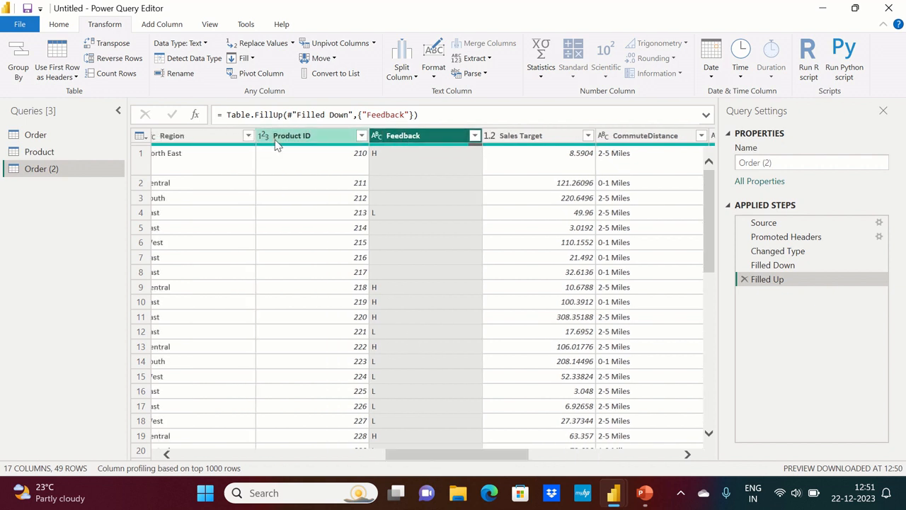
{"action": "left_click", "coordinate": [335, 60]}
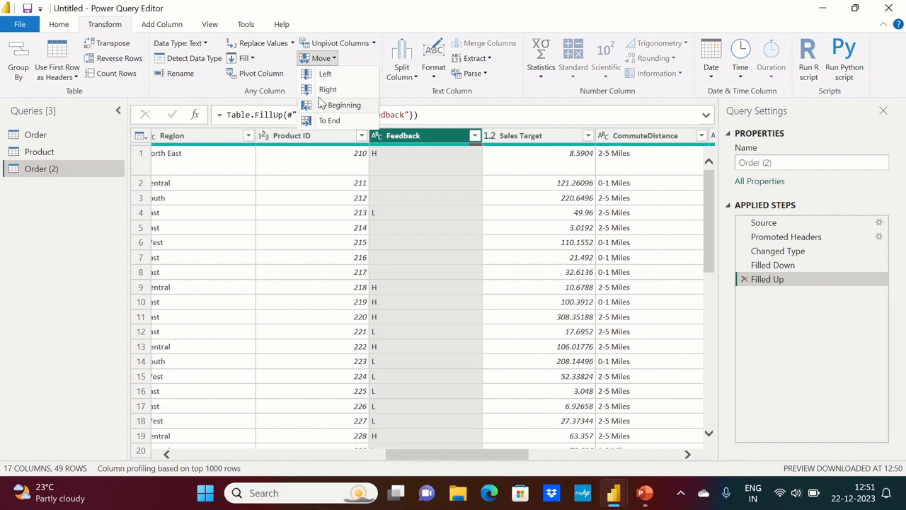
{"action": "left_click", "coordinate": [325, 75]}
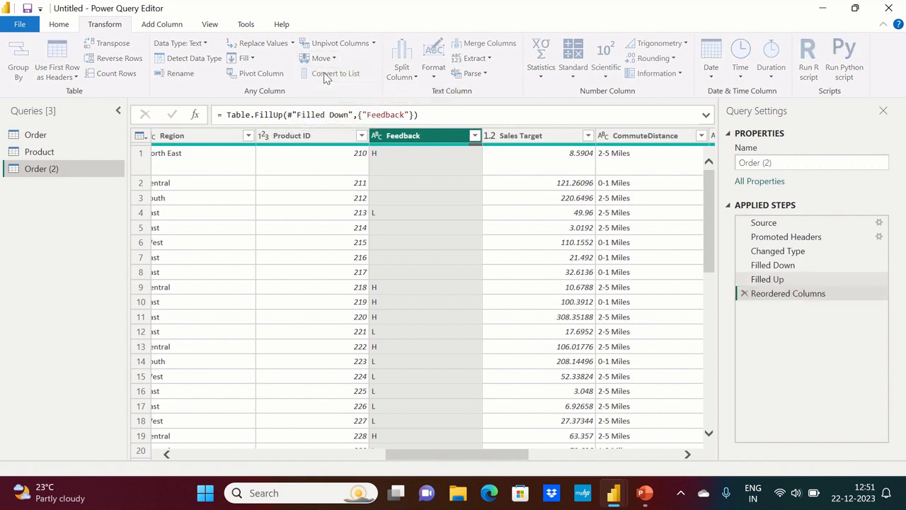
{"action": "left_click", "coordinate": [416, 137]}
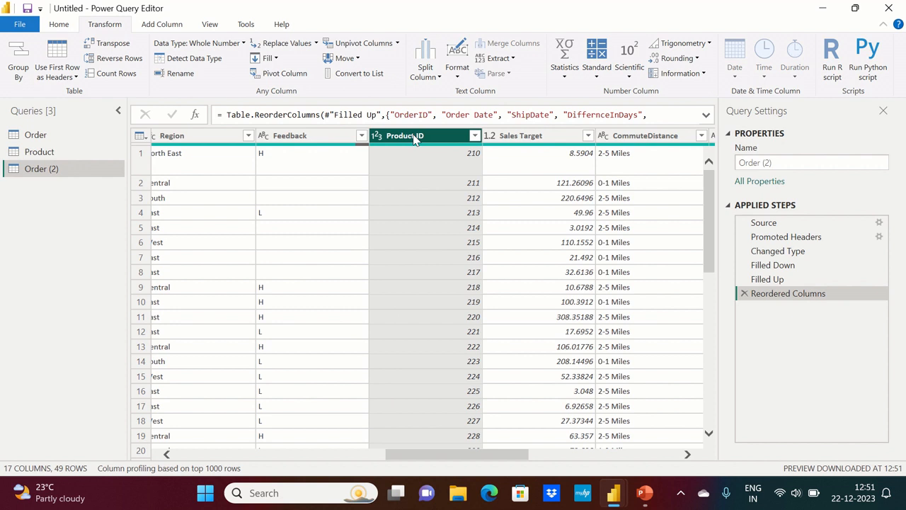
Step: Check which column starts the table, and move the Feedback column to the beginning, ahead of OrderID
{"action": "left_click", "coordinate": [313, 137]}
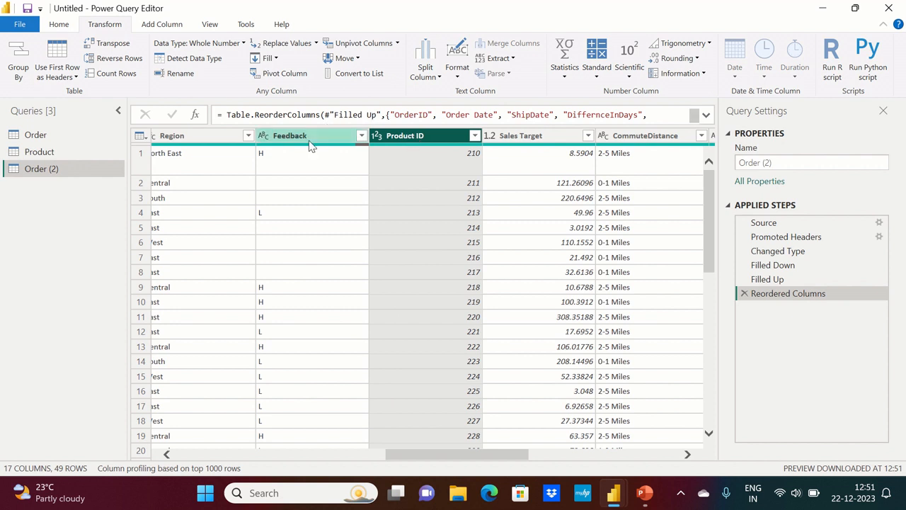
{"action": "left_click", "coordinate": [333, 60]}
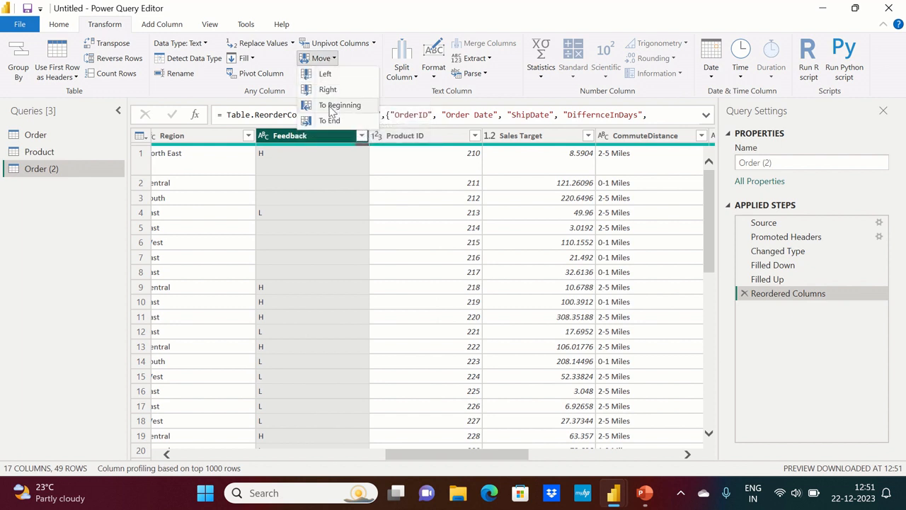
{"action": "left_click", "coordinate": [405, 453]}
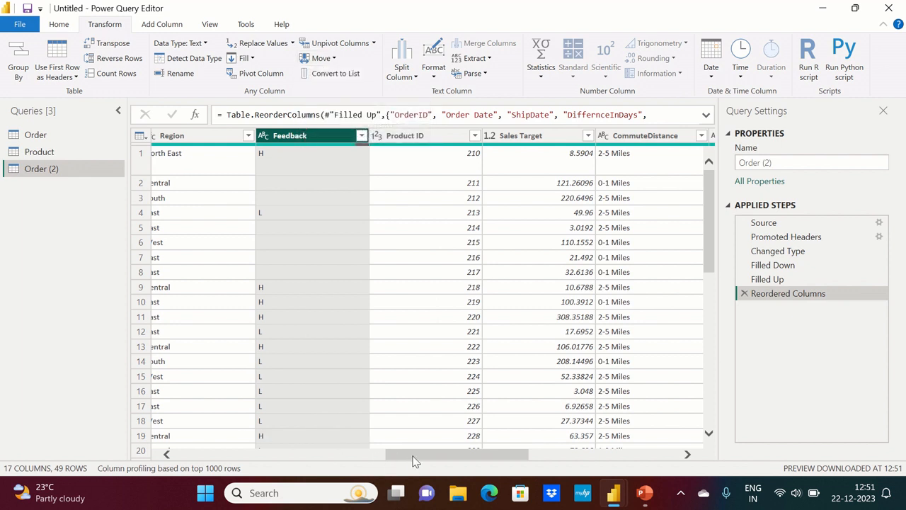
{"action": "left_click_drag", "start_coordinate": [416, 460], "coordinate": [174, 454]}
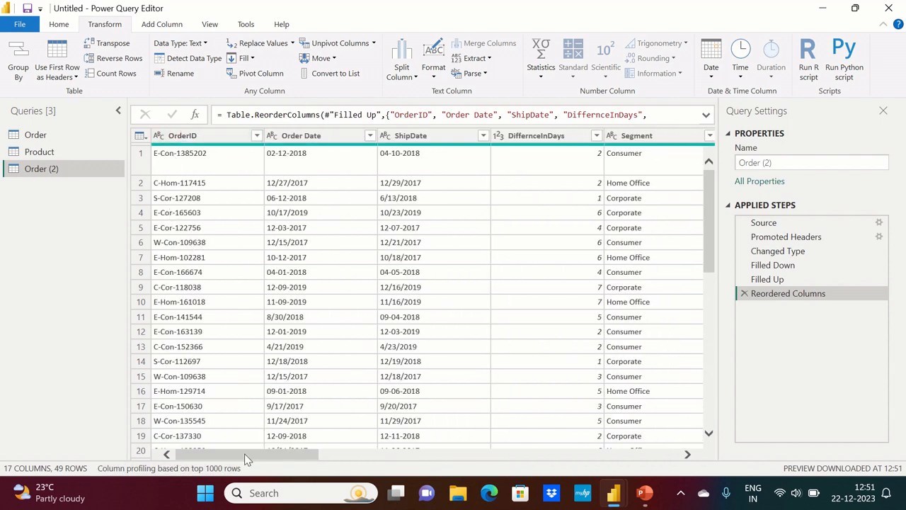
{"action": "left_click_drag", "start_coordinate": [247, 459], "coordinate": [417, 456]}
{"action": "left_click", "coordinate": [441, 140]}
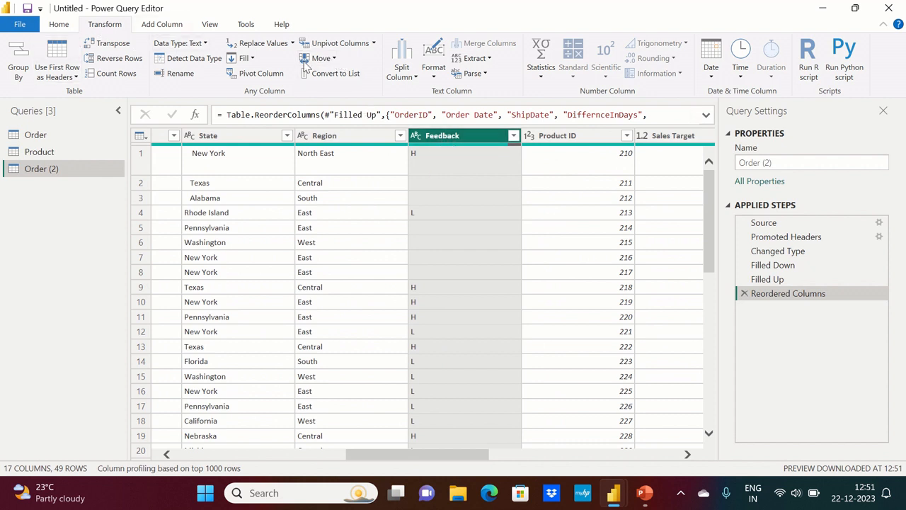
{"action": "left_click", "coordinate": [334, 59]}
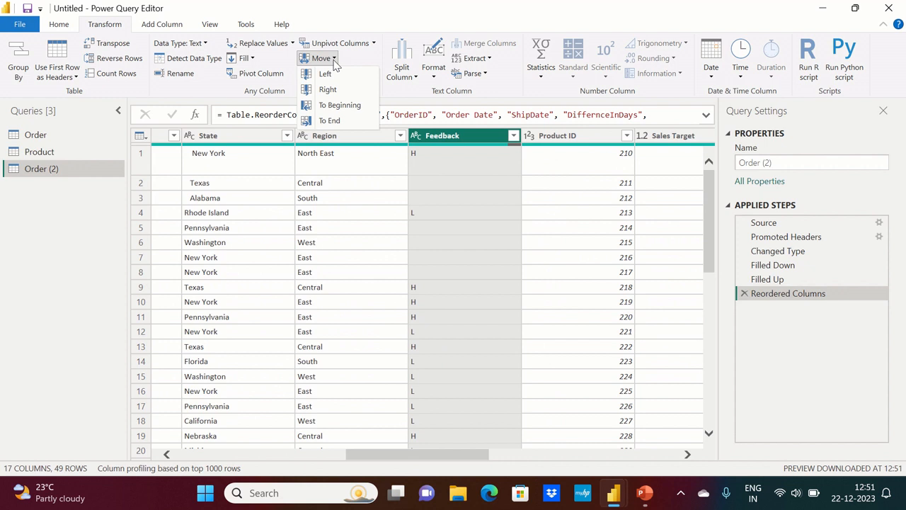
{"action": "left_click", "coordinate": [335, 106]}
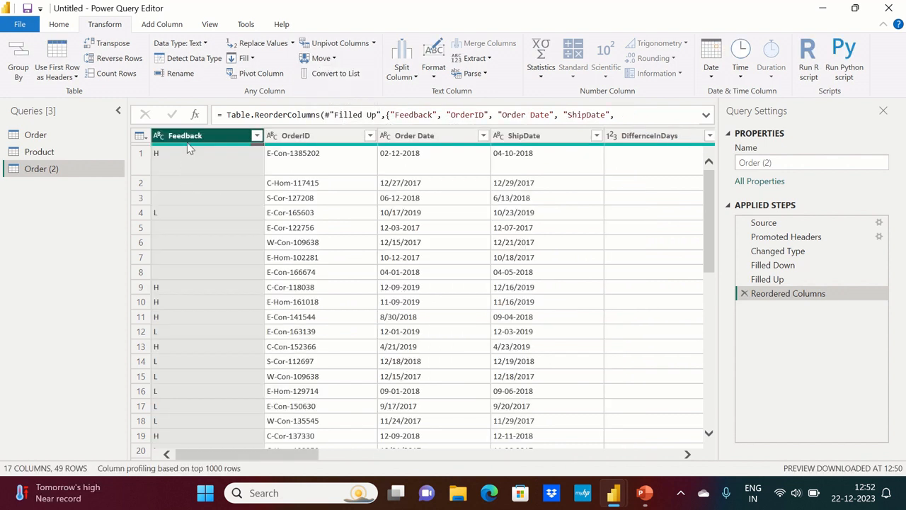
Step: Move the Feedback column to the end of the table, after qty
{"action": "left_click", "coordinate": [298, 137]}
{"action": "left_click", "coordinate": [200, 136]}
{"action": "left_click", "coordinate": [322, 58]}
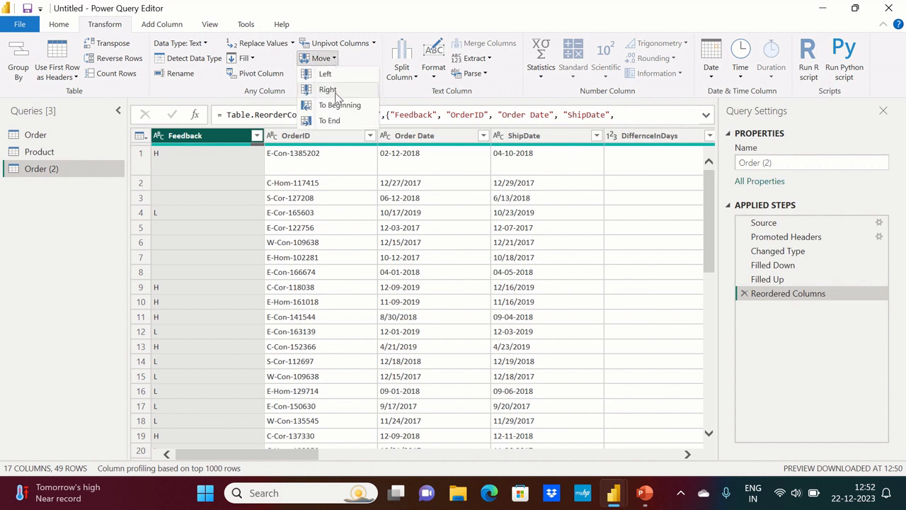
{"action": "left_click", "coordinate": [331, 120]}
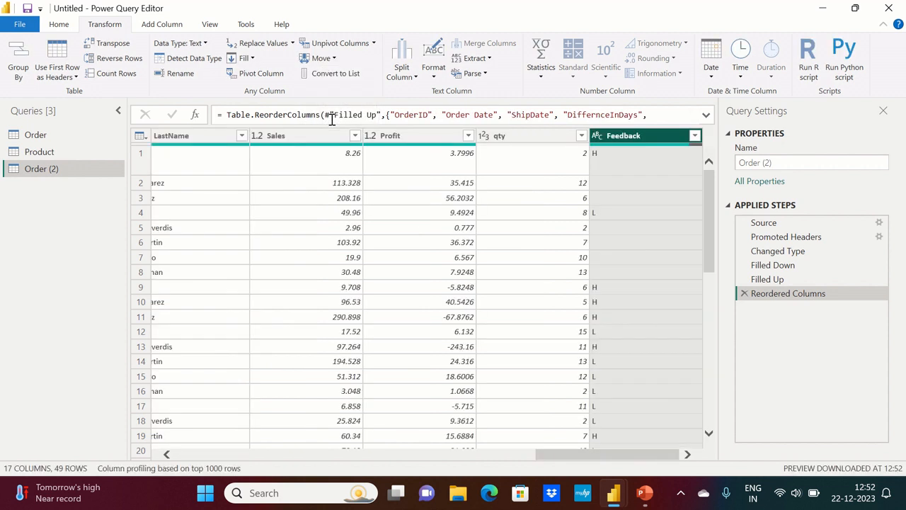
Step: Move the Feedback column one position left before qty, and move it one position right again
{"action": "left_click", "coordinate": [336, 59]}
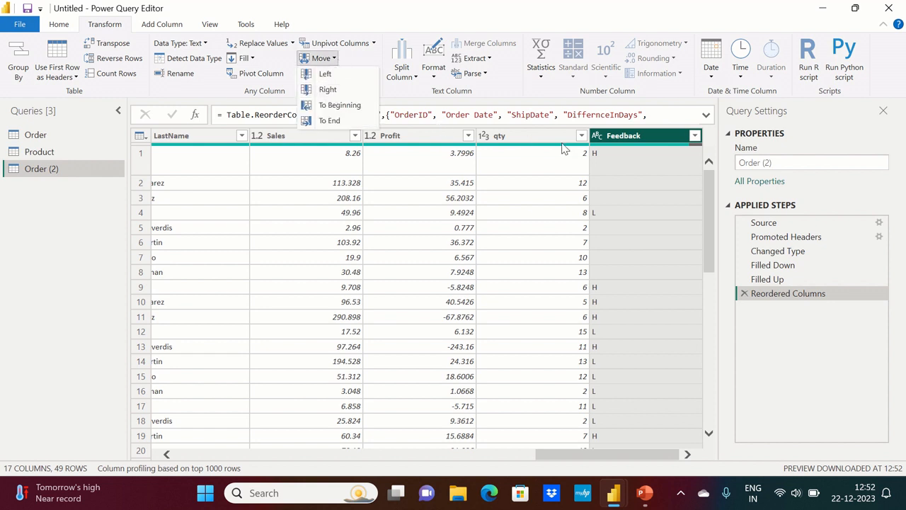
{"action": "left_click", "coordinate": [325, 74]}
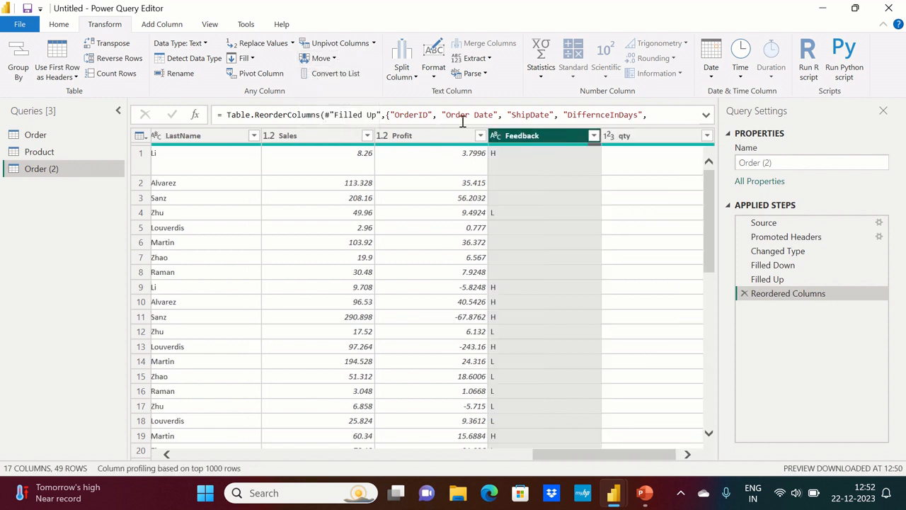
{"action": "left_click", "coordinate": [688, 453]}
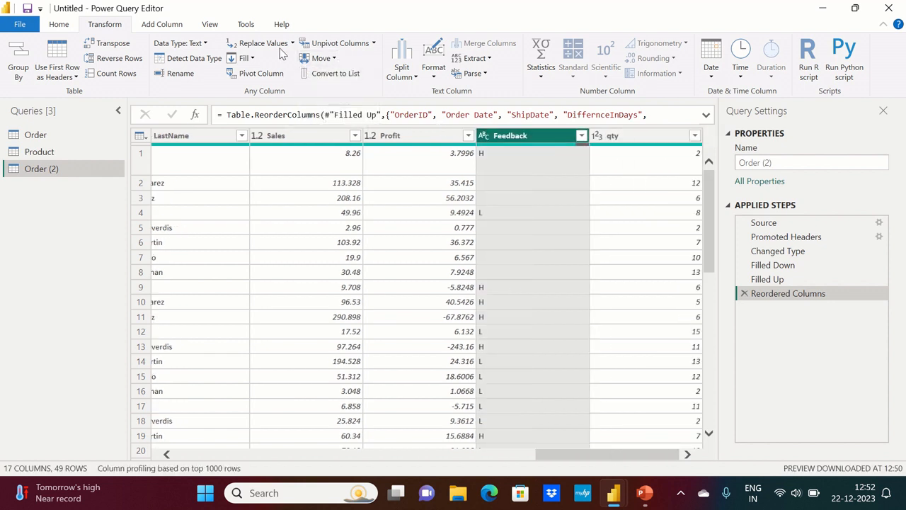
{"action": "left_click", "coordinate": [334, 59]}
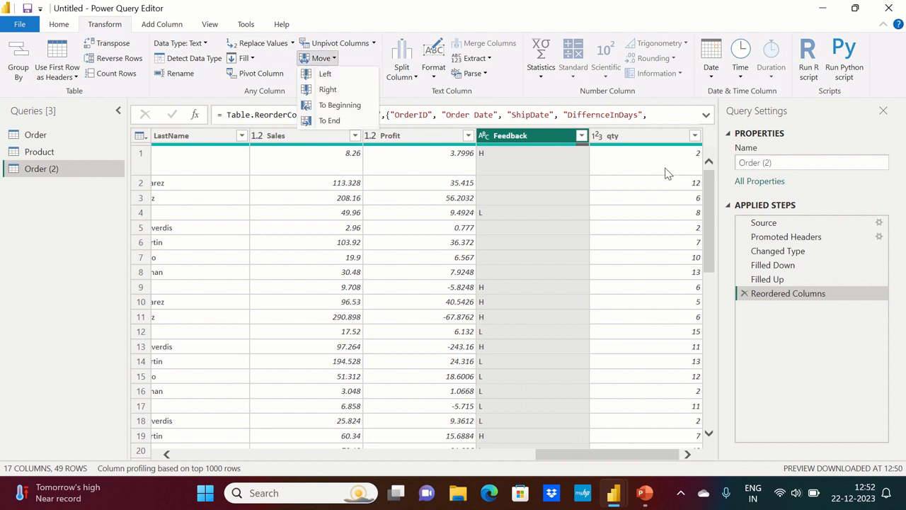
{"action": "left_click", "coordinate": [327, 89]}
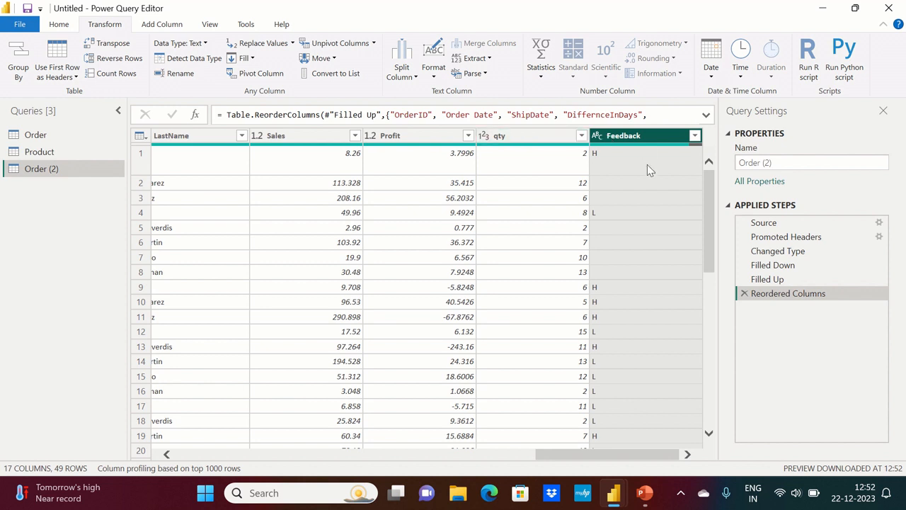